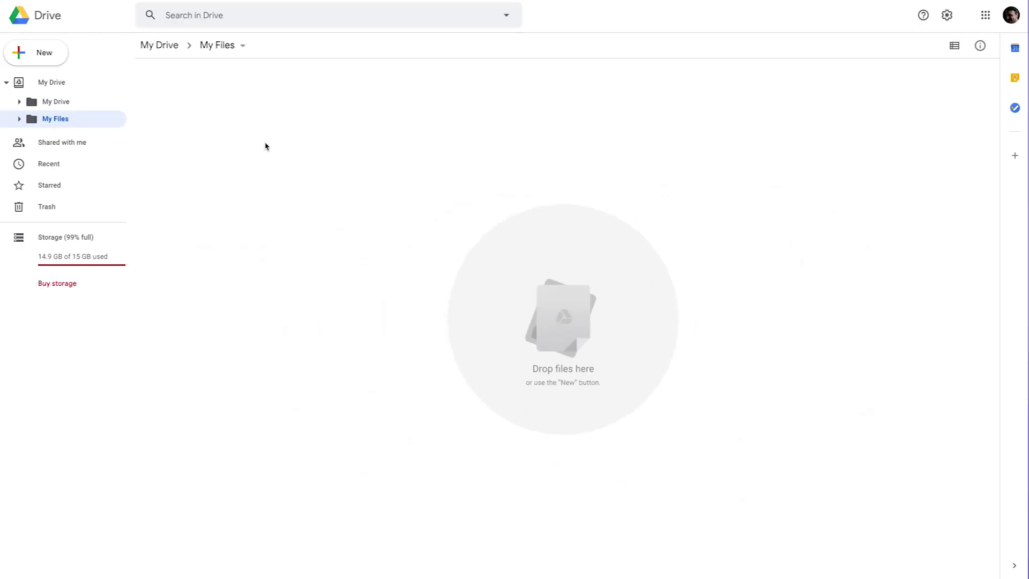
From Drive's New menu, start Google Slides from a template and scroll to the Work templates
click(41, 47)
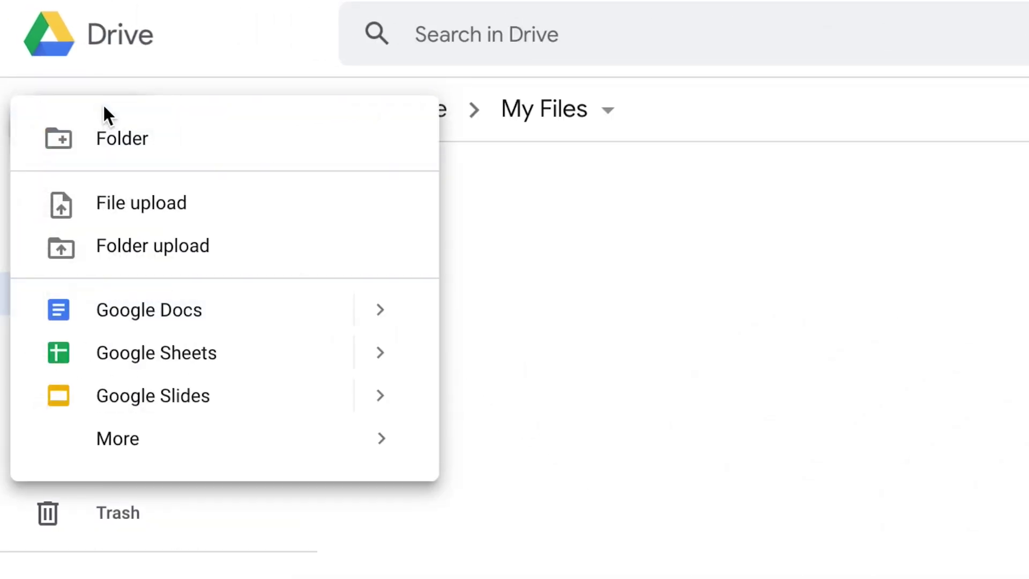
mouse_move(408, 411)
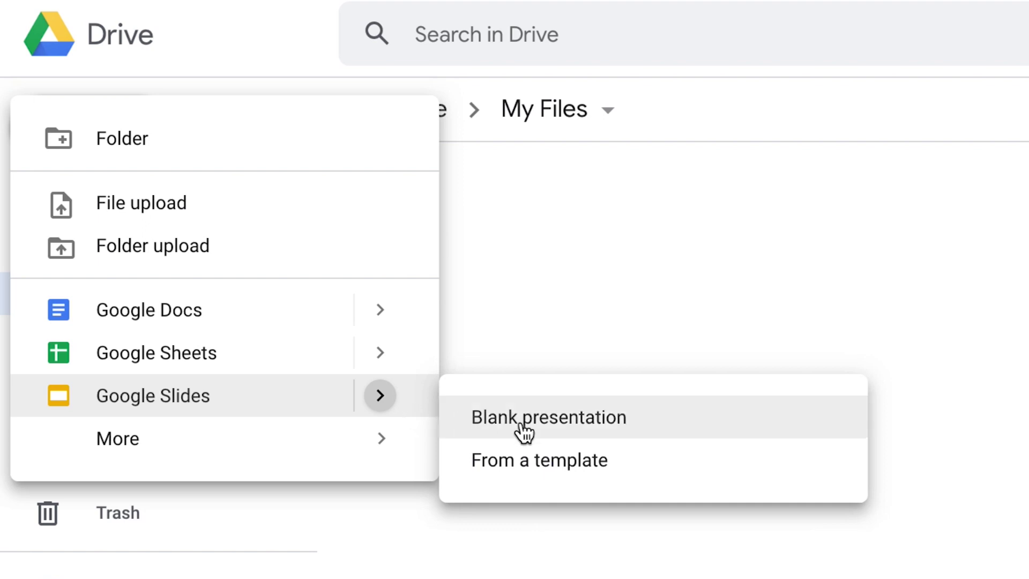
click(570, 459)
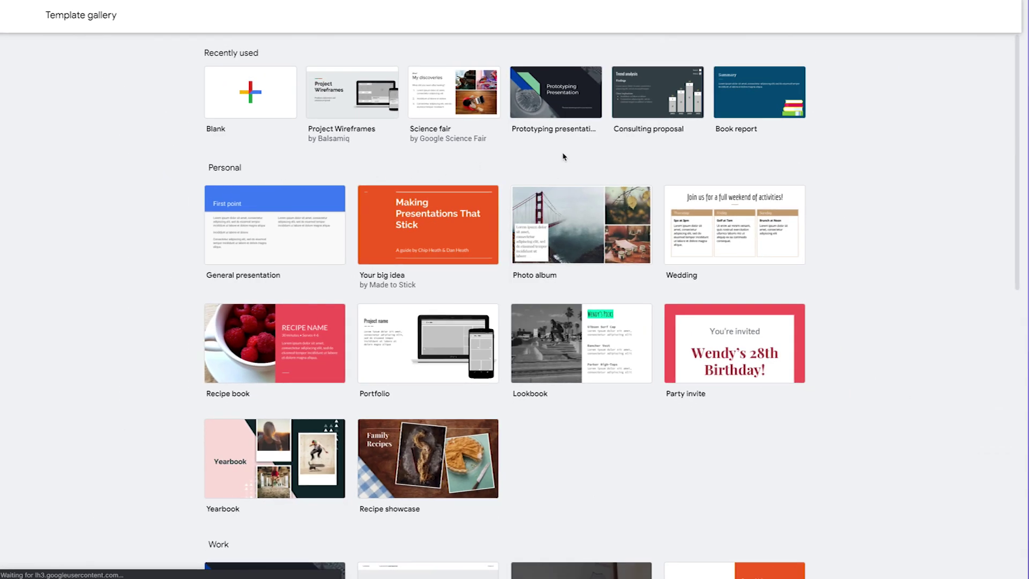
scroll(563, 157, down, 4)
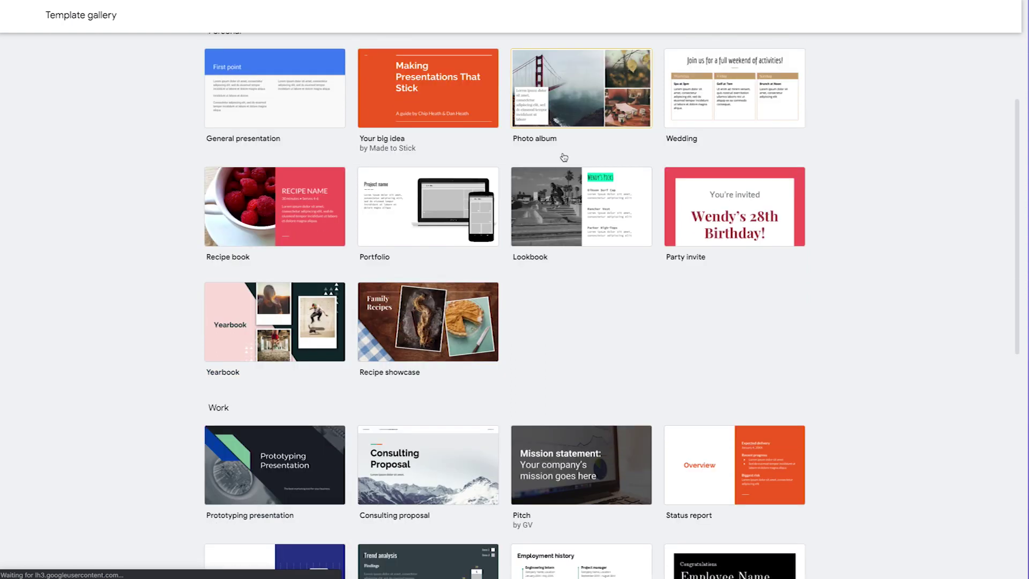
scroll(564, 158, down, 4)
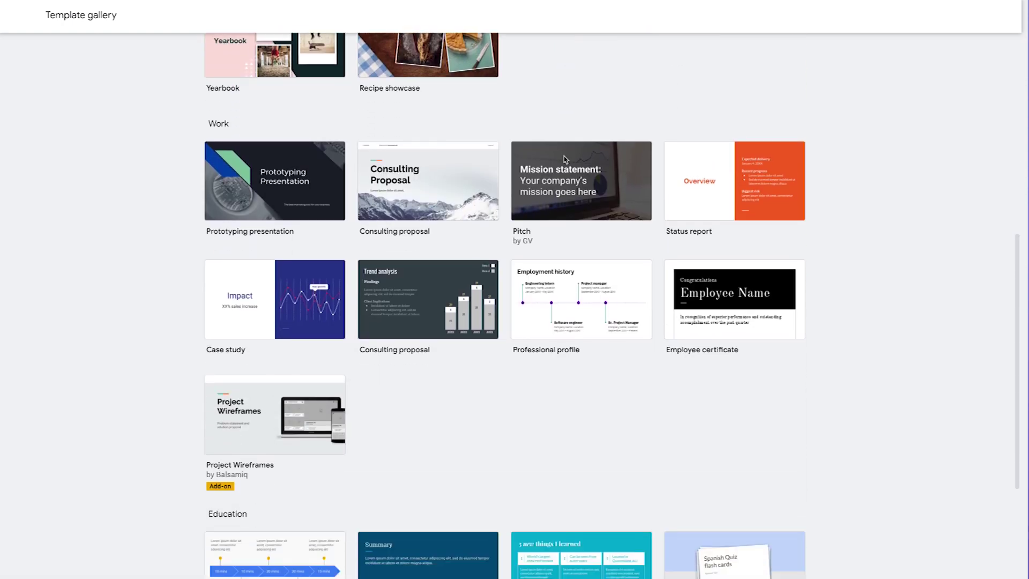
Open the Consulting proposal template and inspect the title box's Order options
click(398, 196)
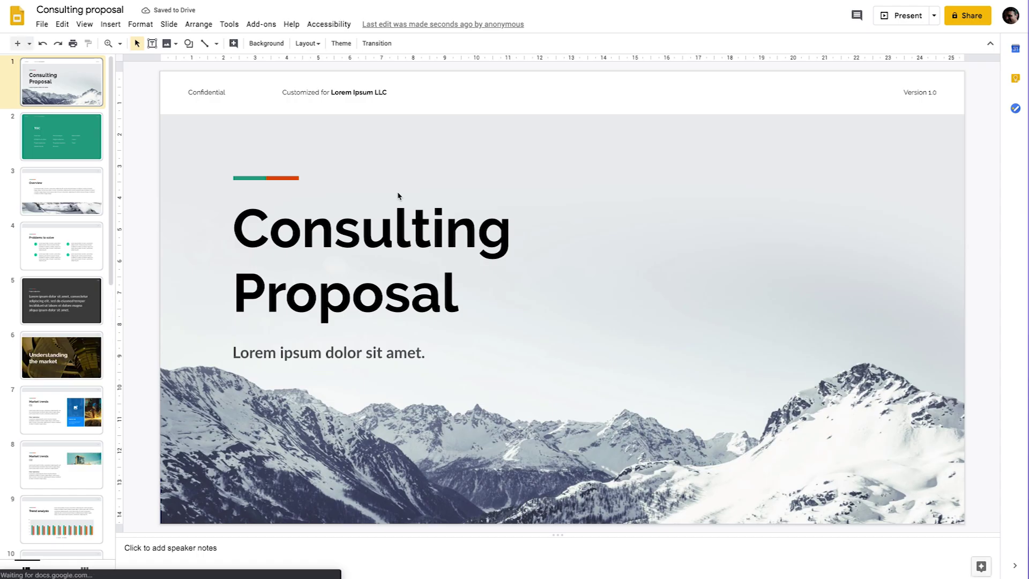
click(385, 237)
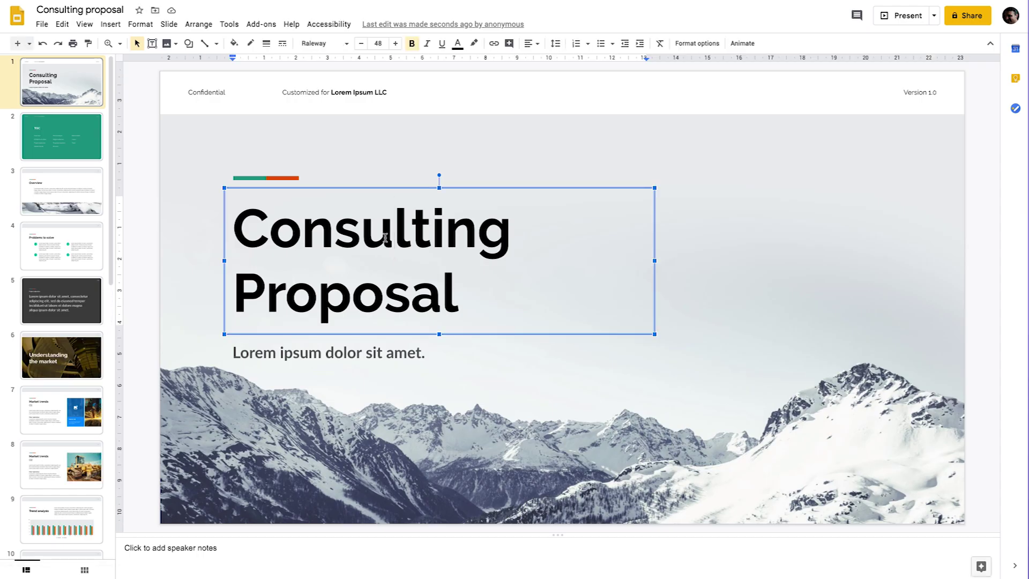
right_click(386, 227)
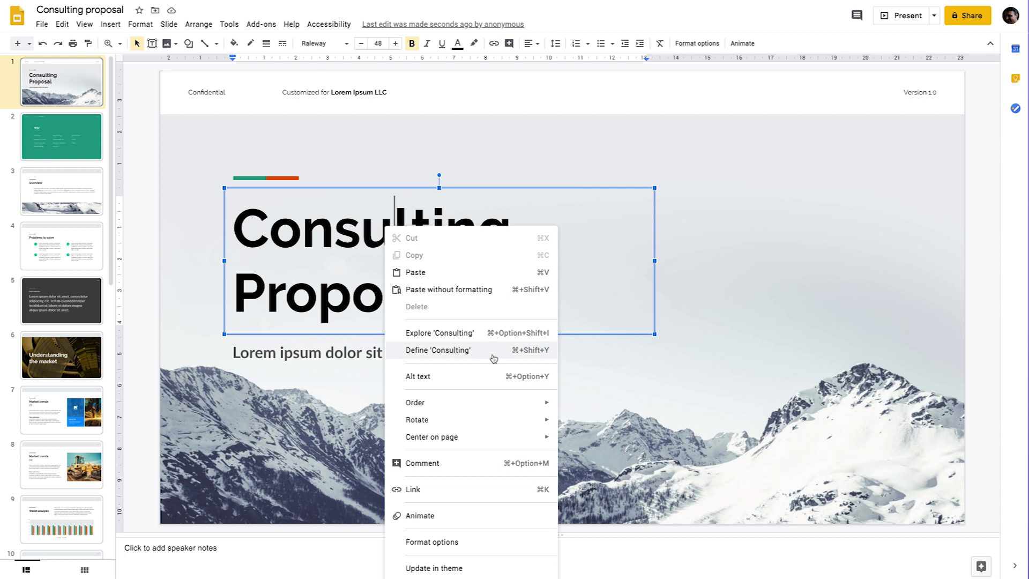
mouse_move(492, 410)
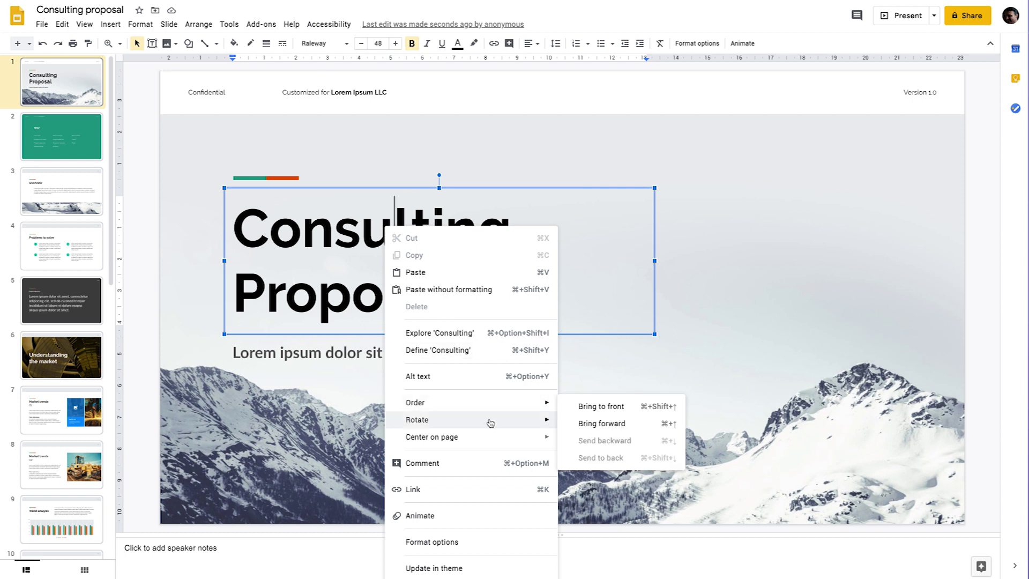
click(205, 319)
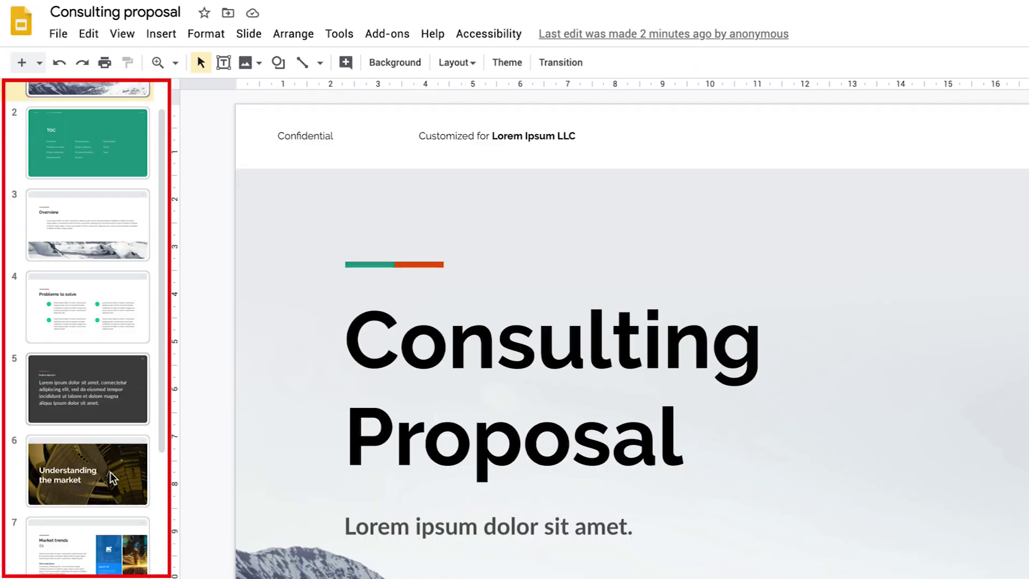
Delete slides 14 and 15 (Deliverables, Vision) and duplicate the Process slide
scroll(111, 471, down, 10)
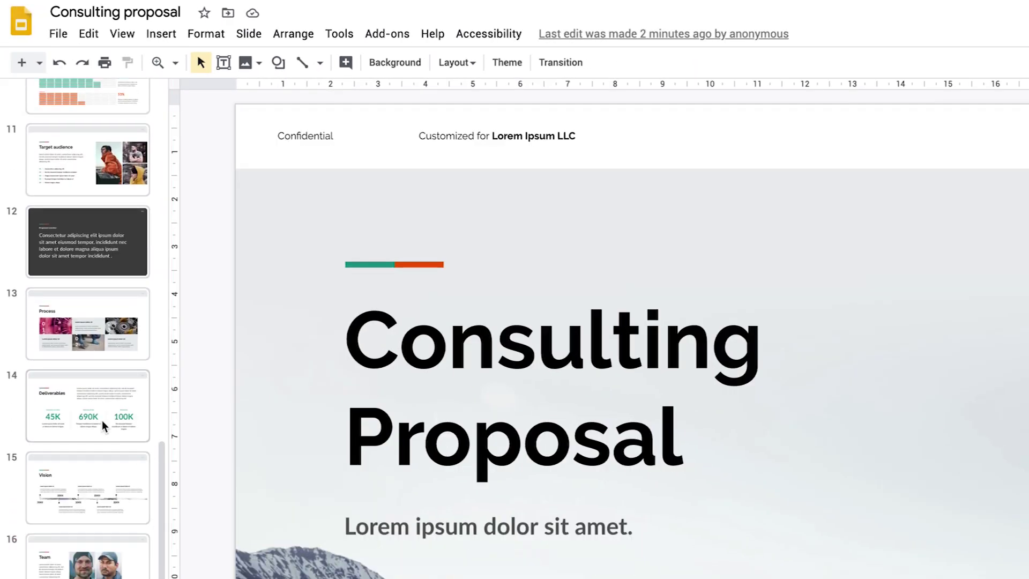
click(102, 420)
shift+click(96, 482)
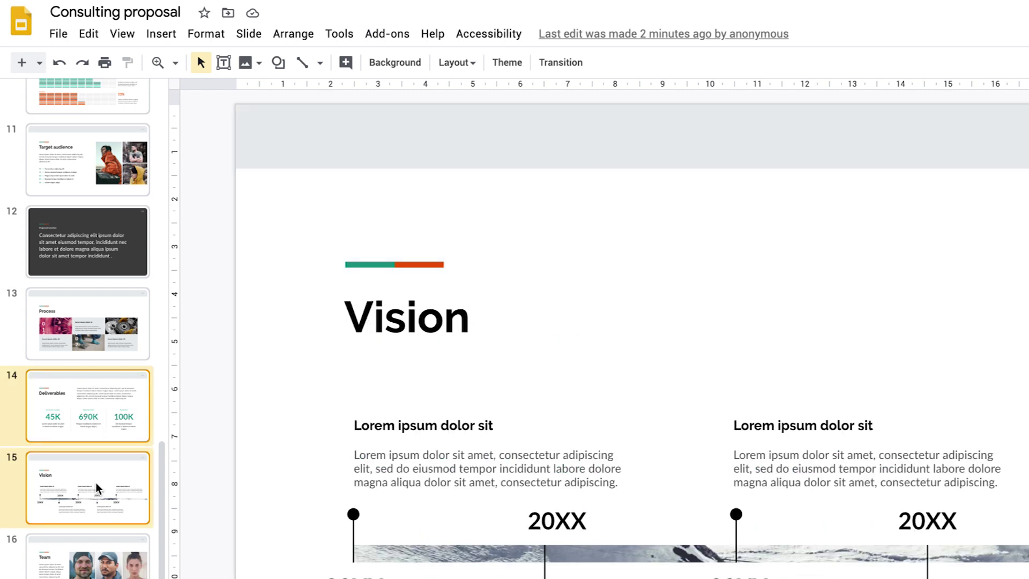
key(Delete)
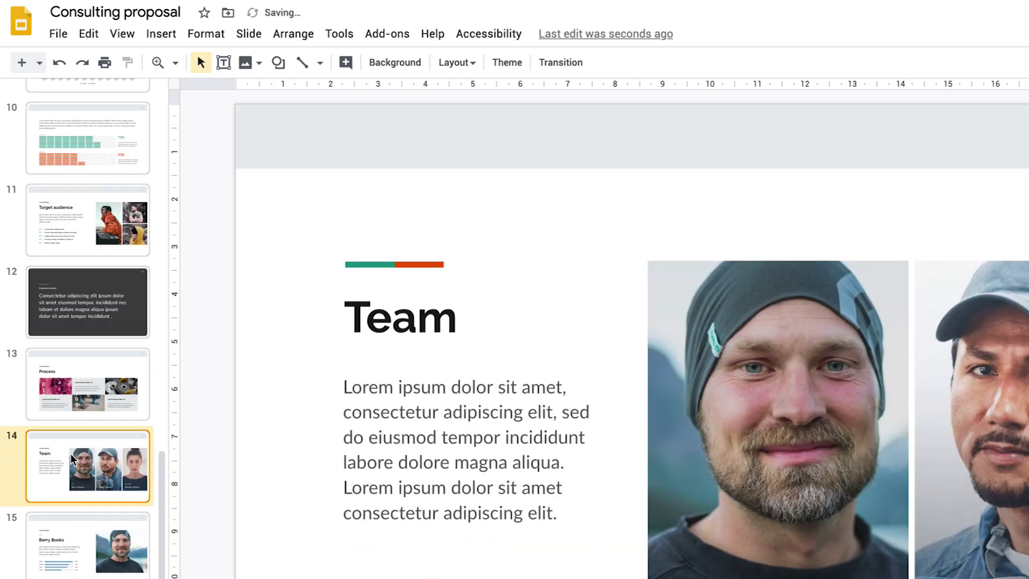
right_click(86, 388)
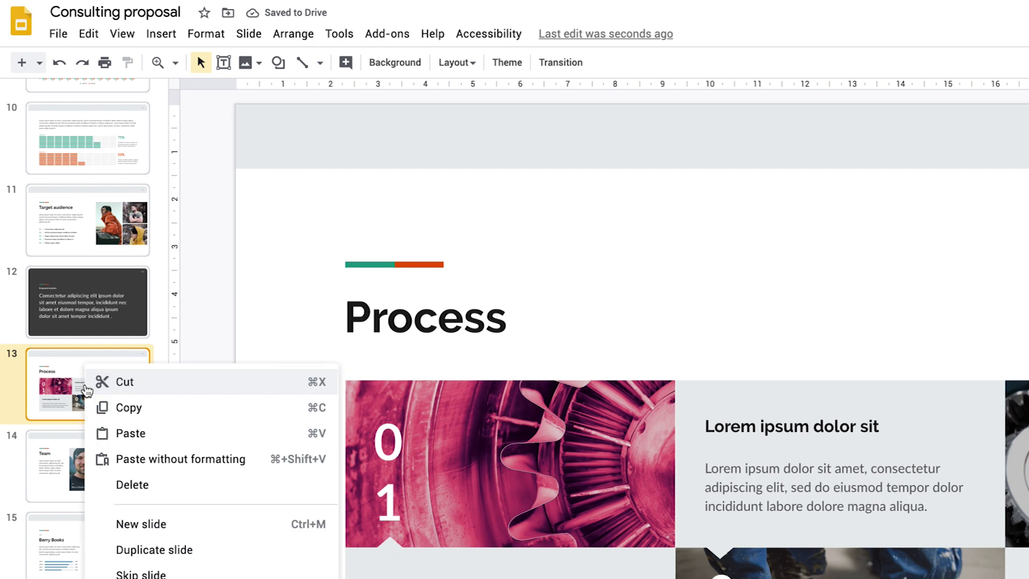
click(172, 550)
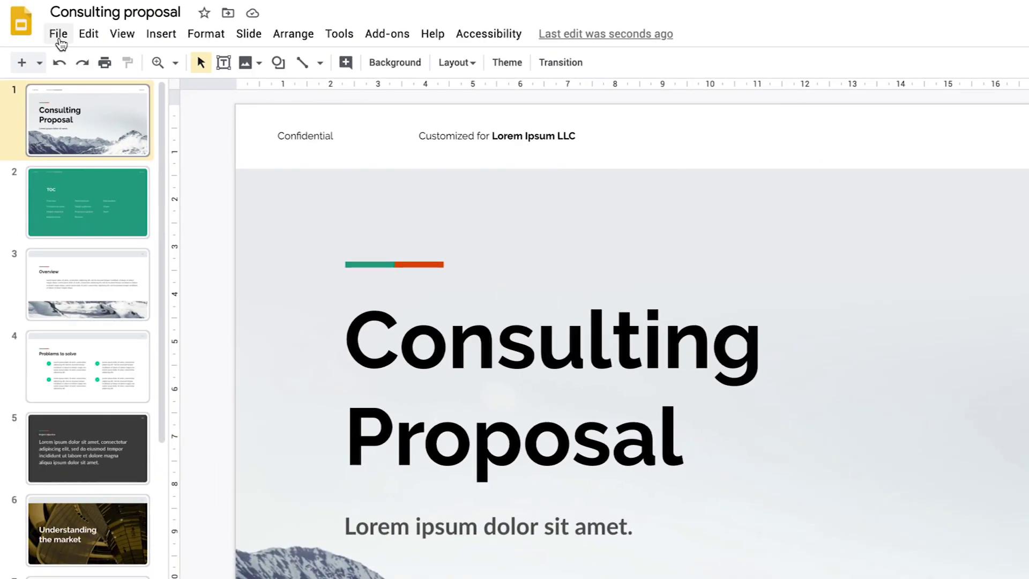
Download the current slide as a JPEG image
click(59, 38)
mouse_move(196, 220)
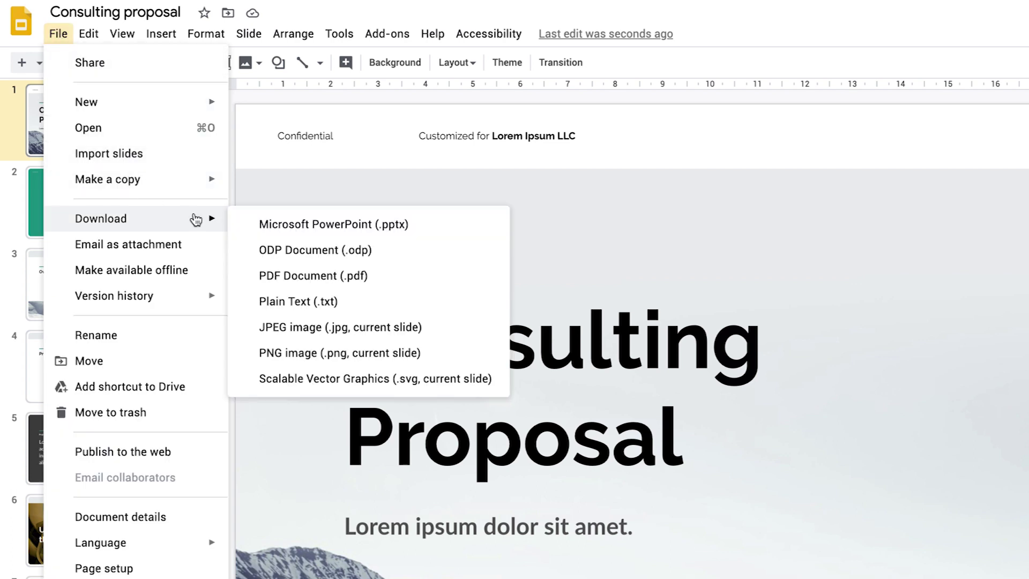
click(335, 327)
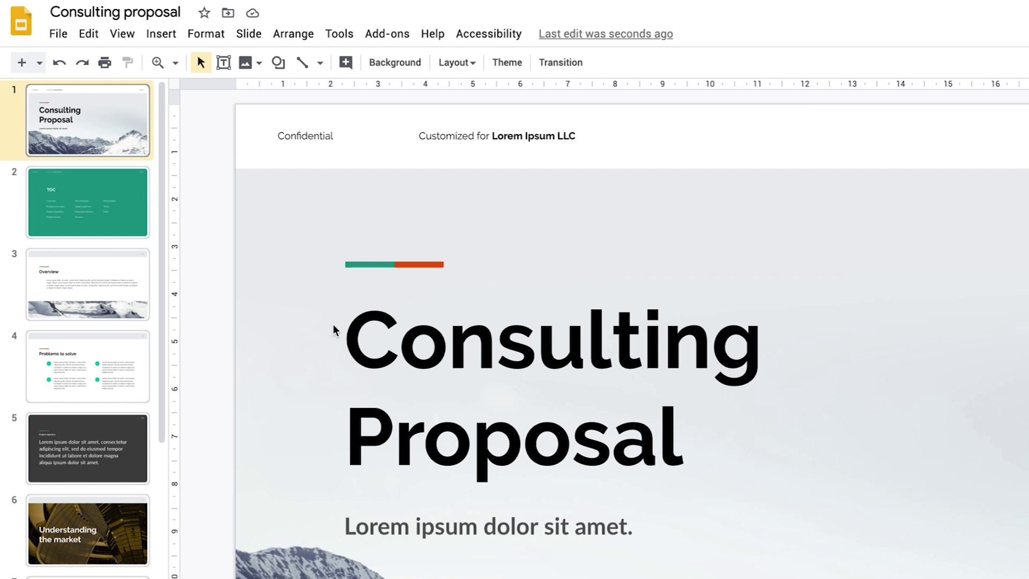
Find 'Slides toolbox' in the add-on marketplace and install it
click(387, 35)
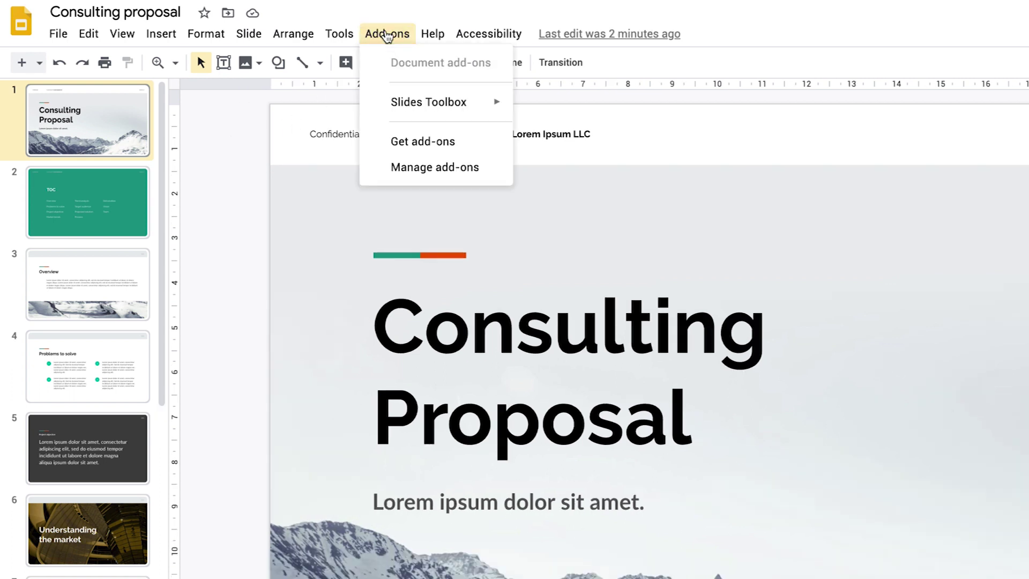
click(407, 140)
click(770, 62)
text(Slides toolbox)
click(776, 83)
click(471, 258)
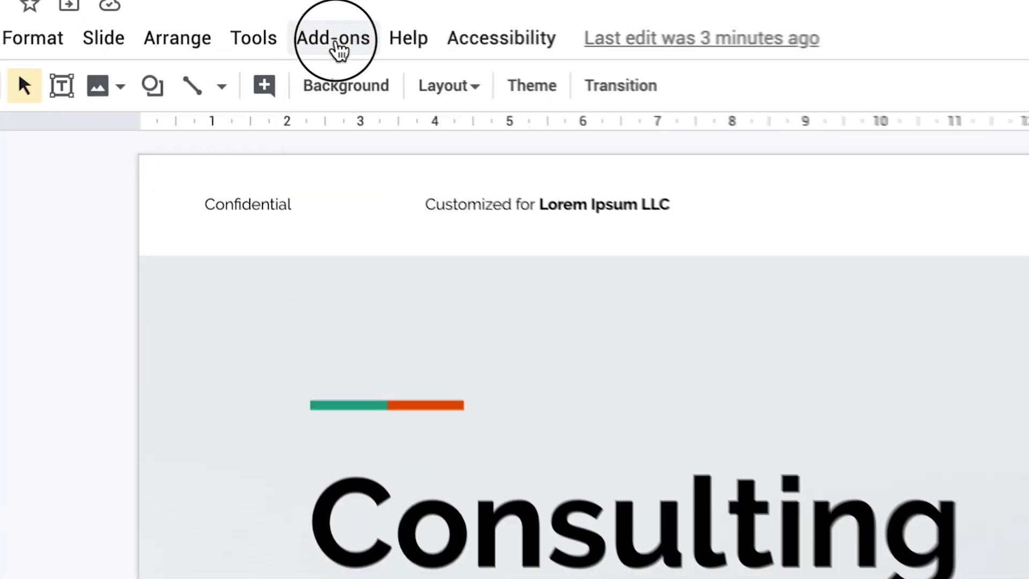
Open the Slides Toolbox sidebar from the Add-ons menu
click(256, 20)
mouse_move(367, 153)
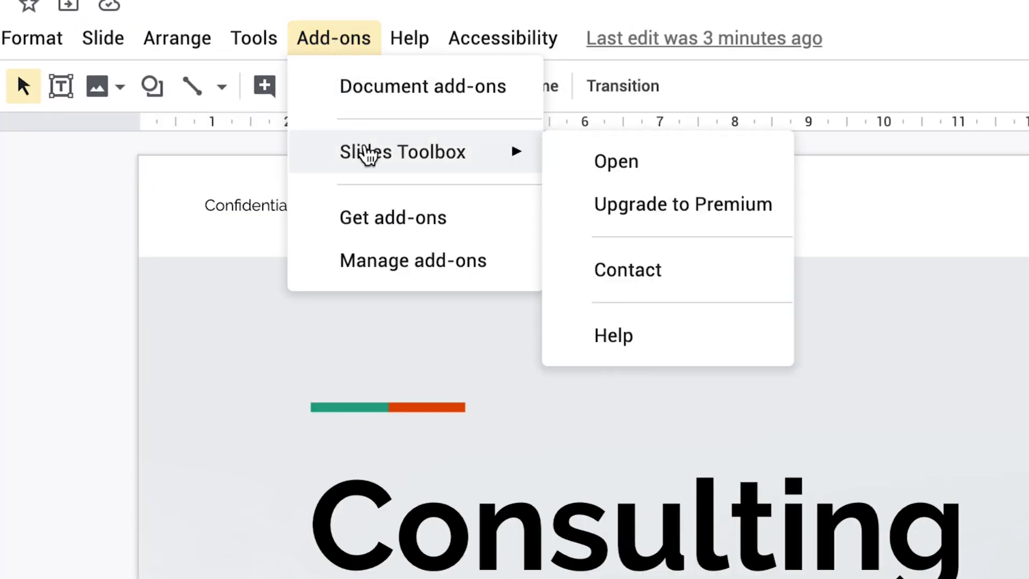
click(592, 163)
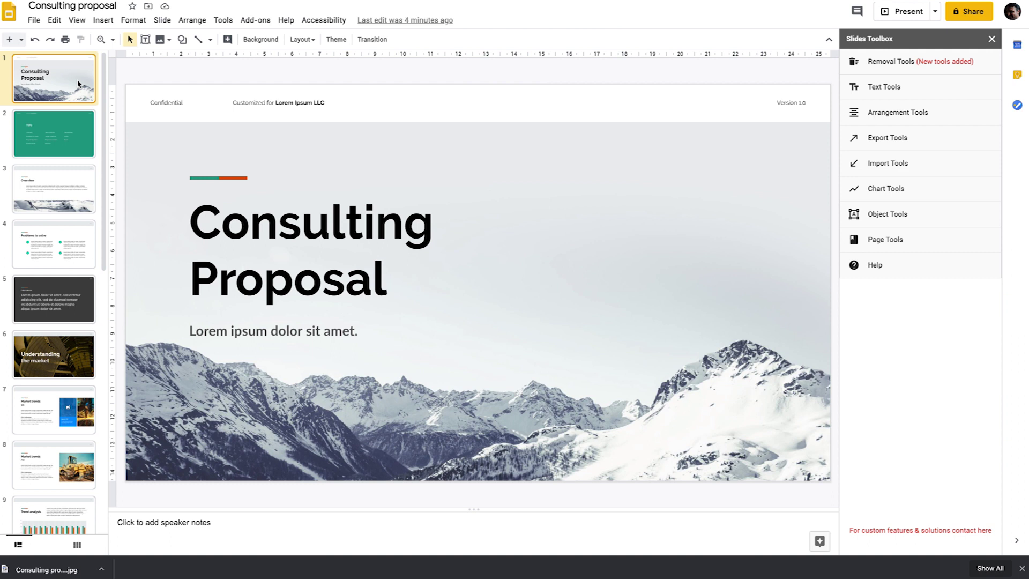
Select all slides and export them as JPG with Slides Toolbox's Export Tools
key(shift+End)
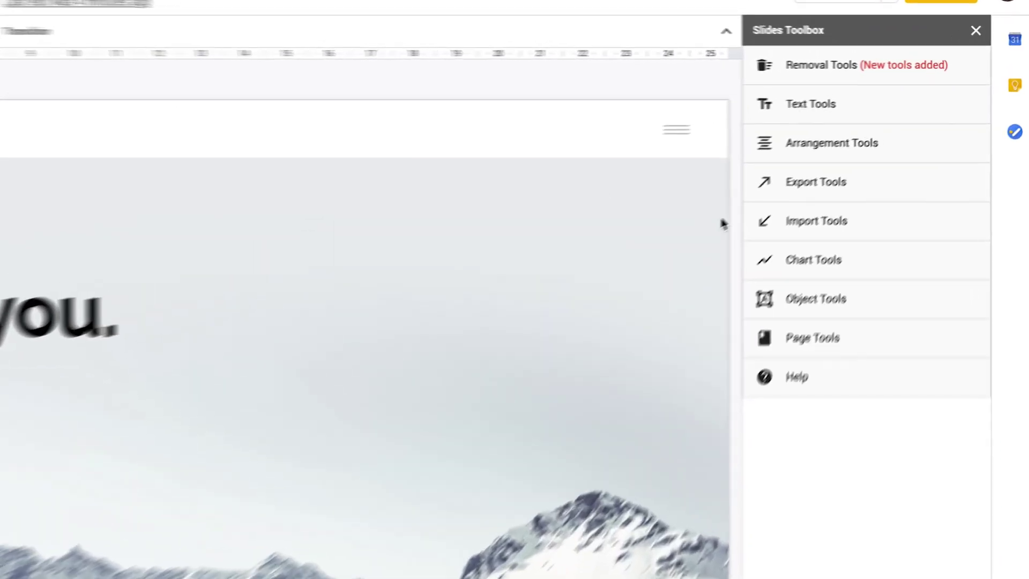
click(881, 142)
scroll(745, 246, down, 1)
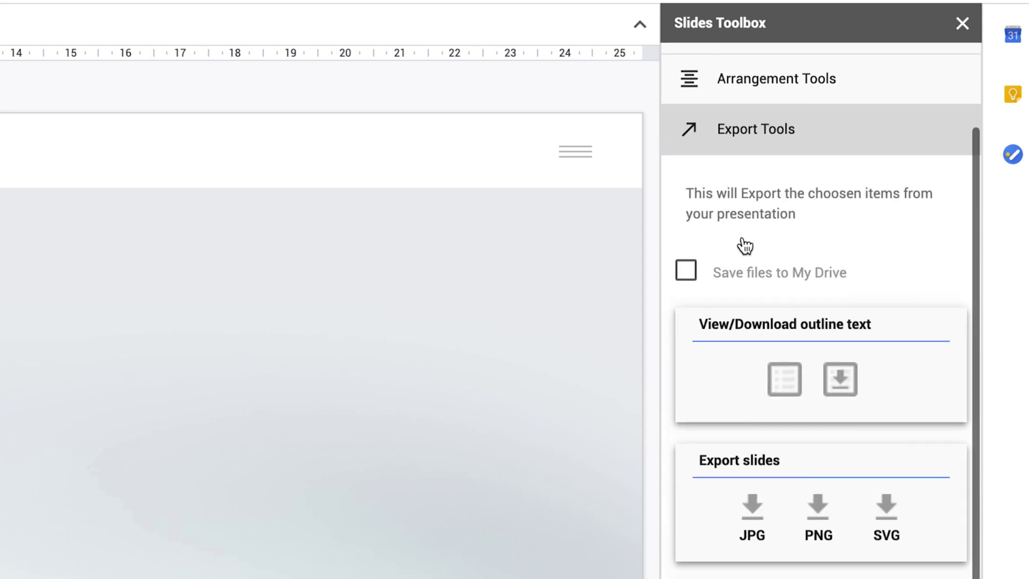
click(754, 508)
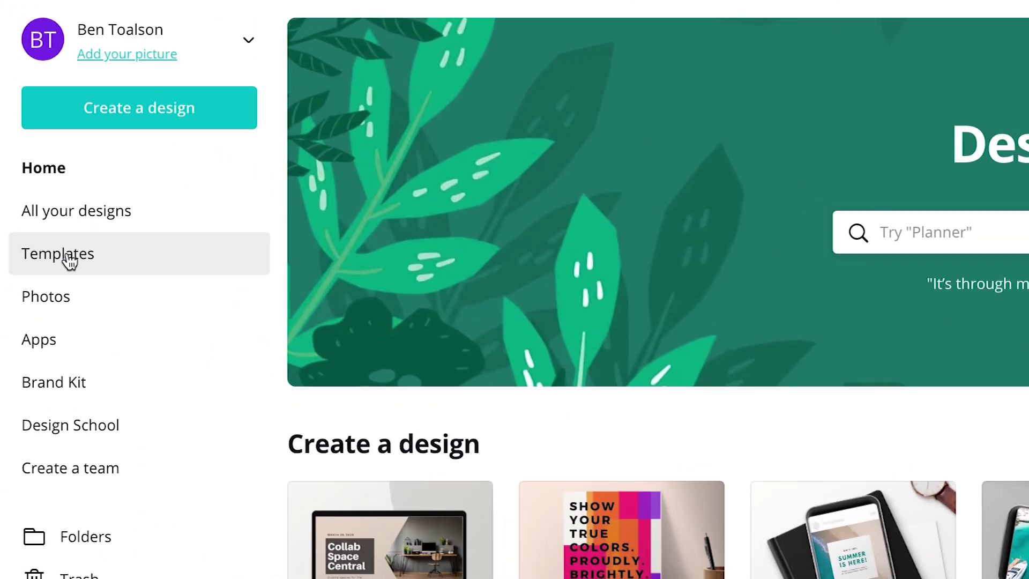
Open the Templates page offering over 50,000 free templates
click(70, 261)
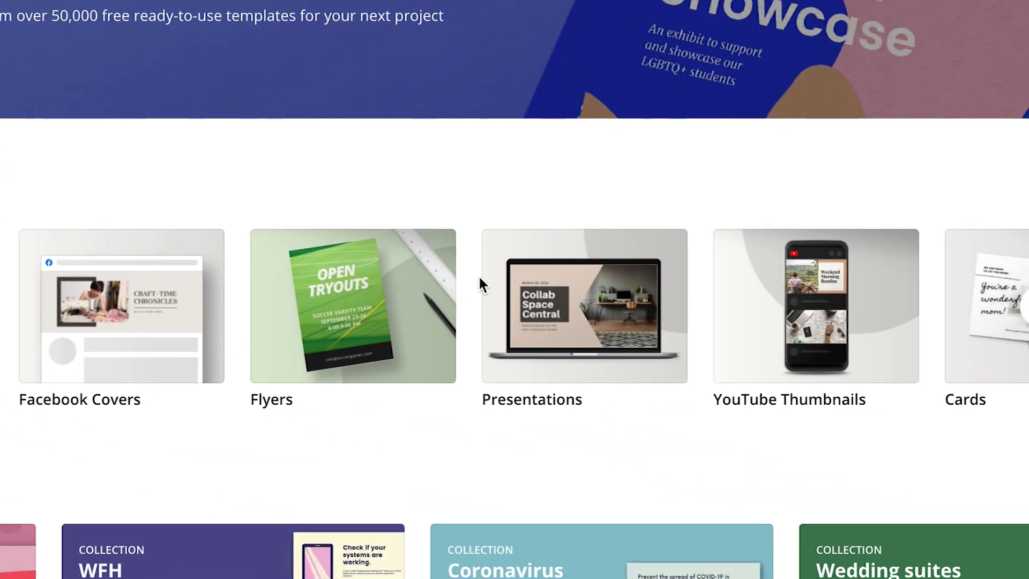
Preview the QuikNapp Green and Black Modern Sales Marketing template's slides, then use it
click(620, 316)
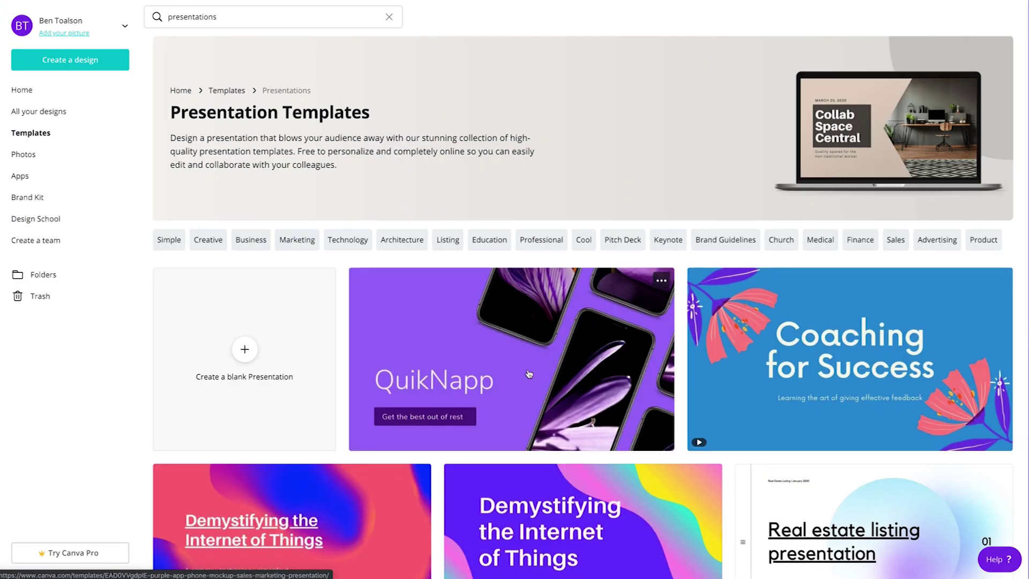
scroll(529, 374, down, 8)
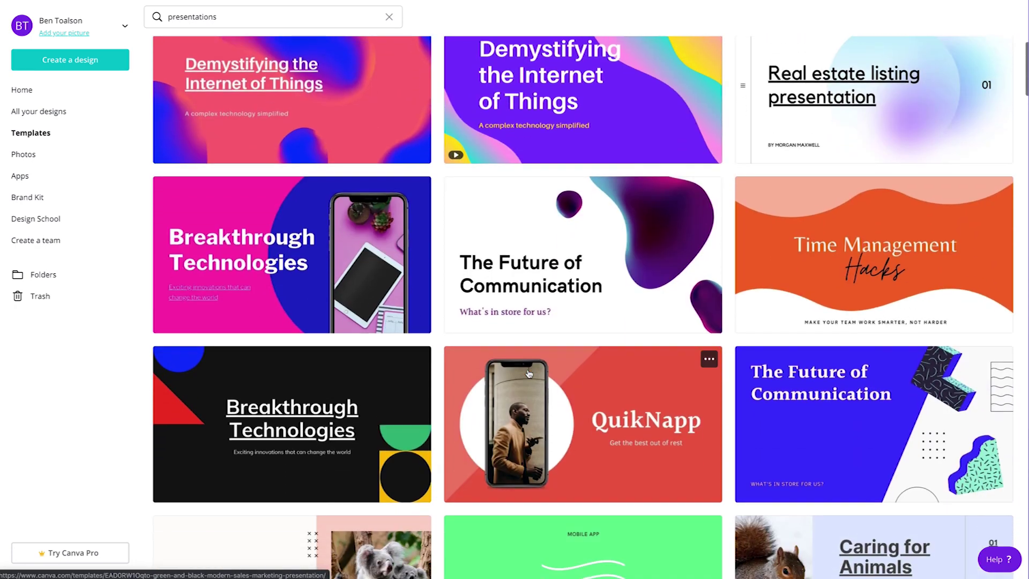
click(623, 400)
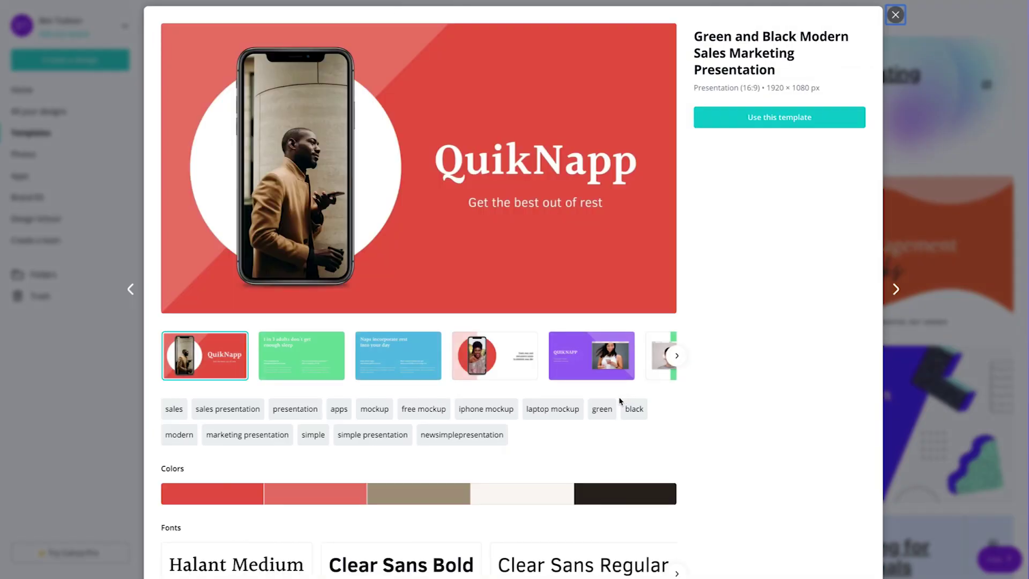
click(678, 364)
click(677, 363)
click(678, 364)
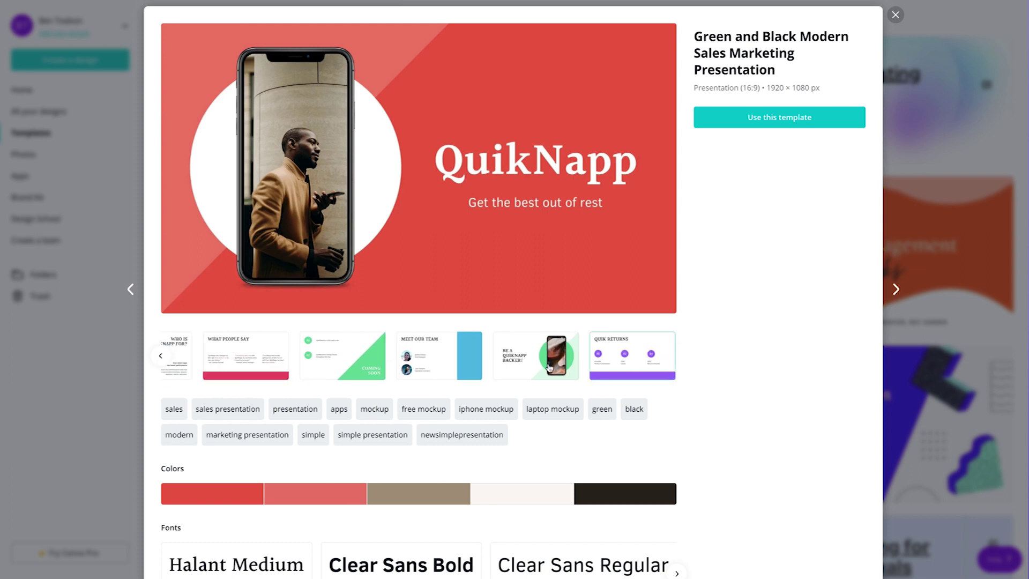
click(458, 365)
click(774, 125)
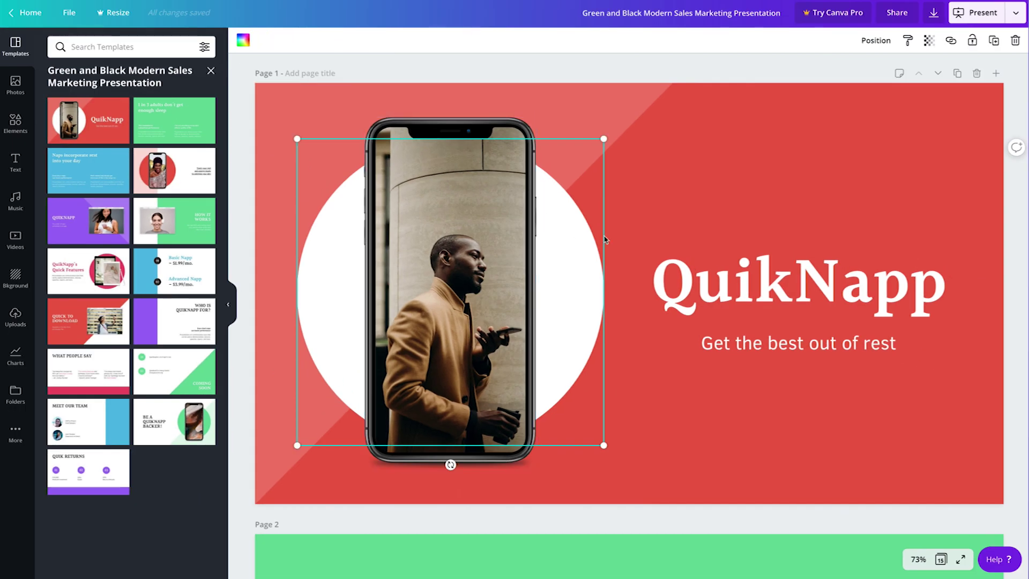
Apply the How It Works layout to page 1, then browse the Photos through Uploads panels
click(675, 263)
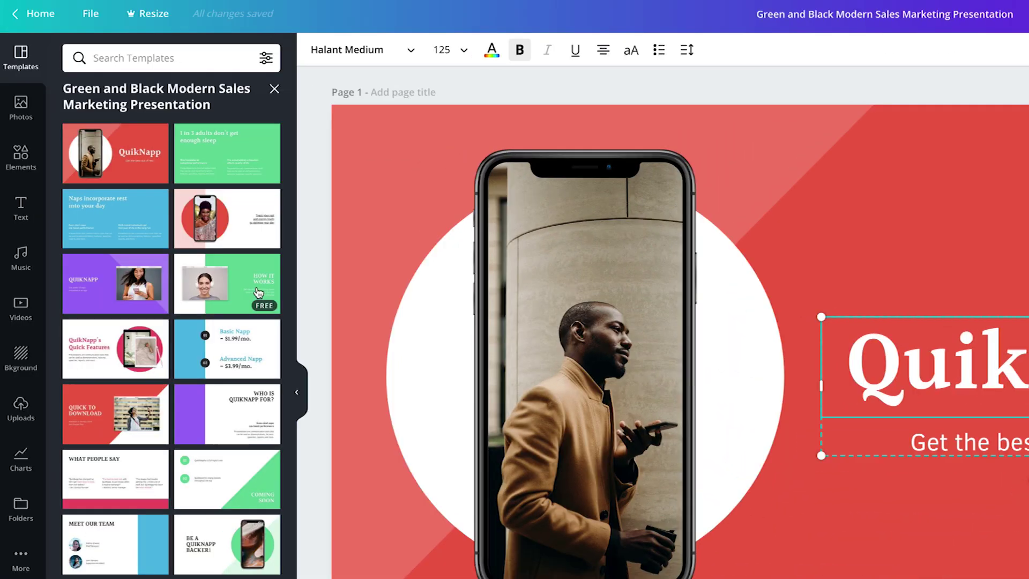
click(258, 292)
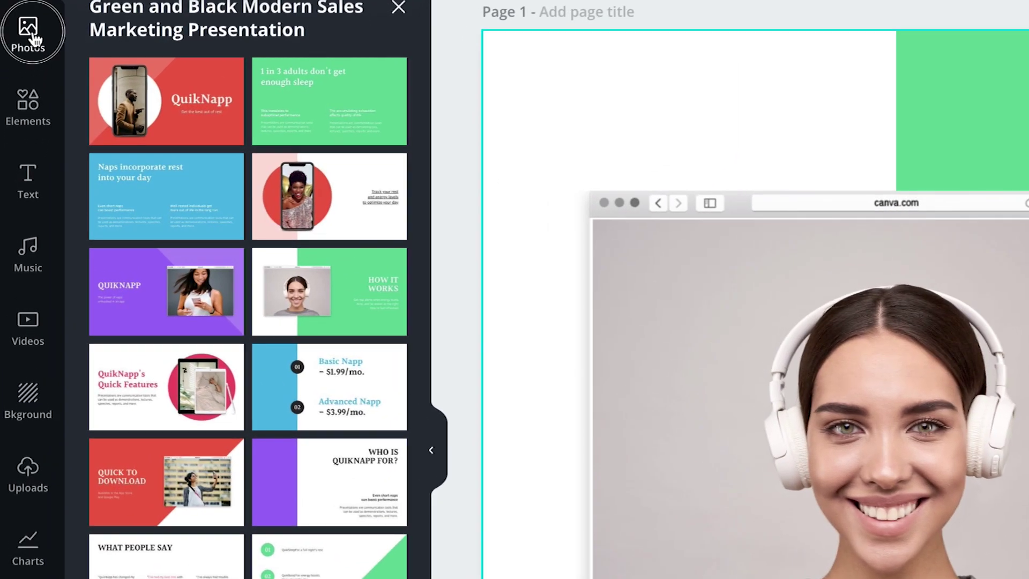
click(21, 104)
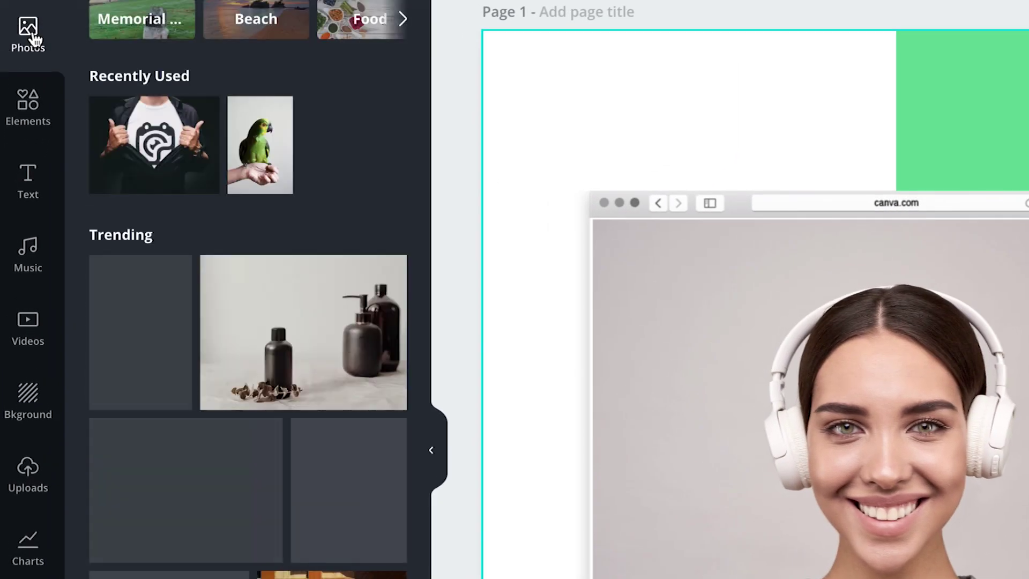
click(33, 111)
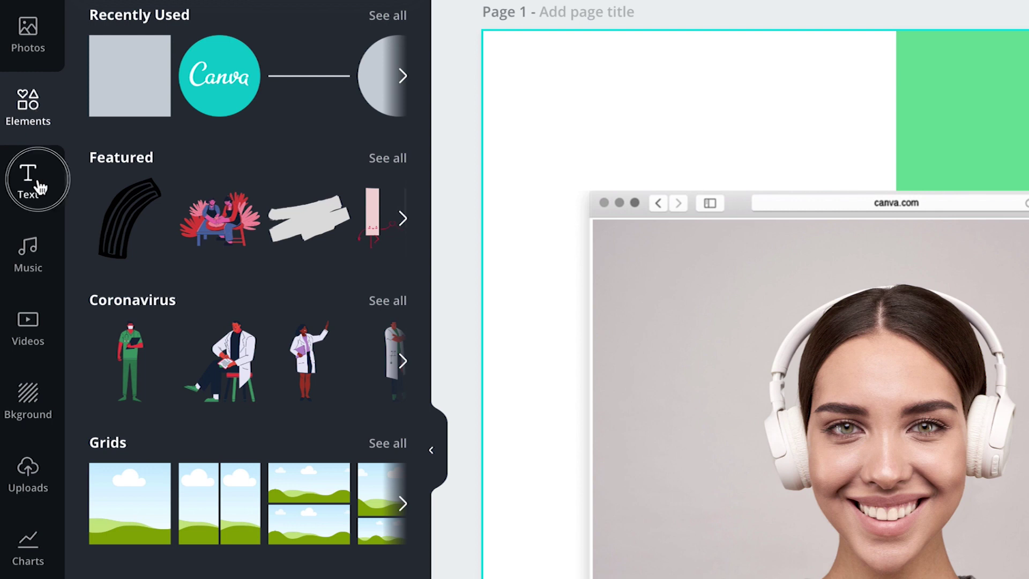
click(39, 187)
click(28, 251)
click(23, 320)
click(23, 391)
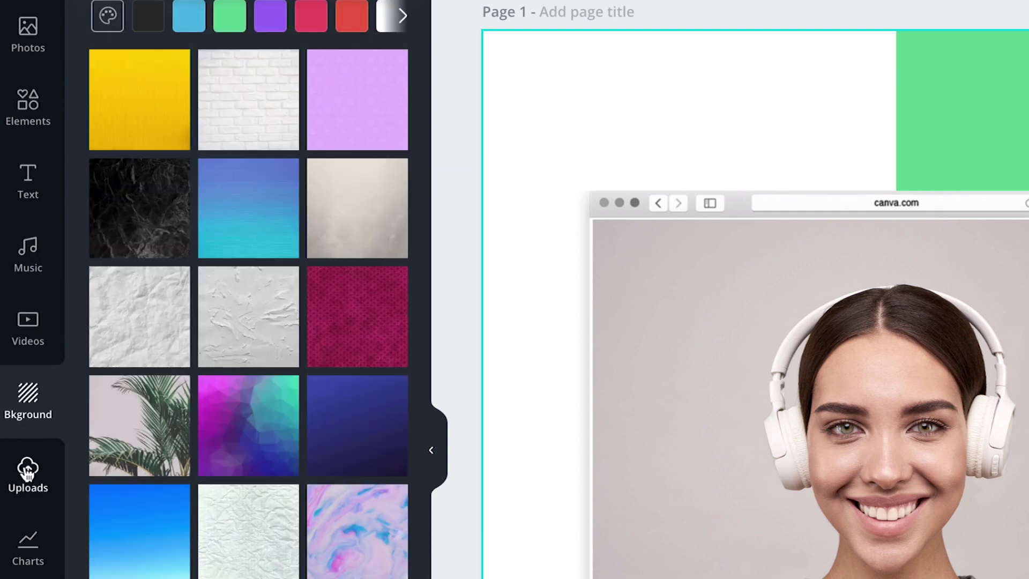
click(27, 471)
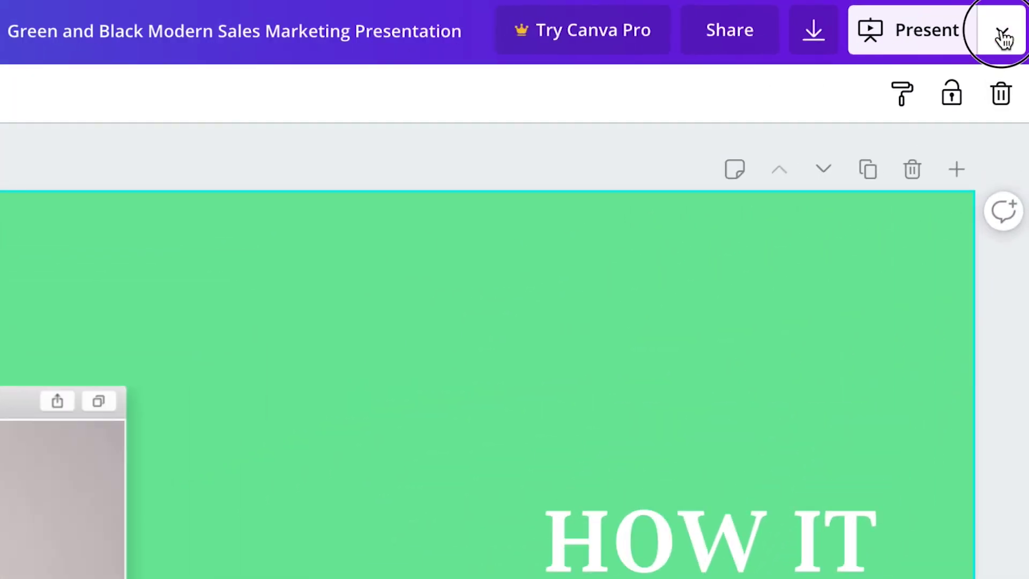
Download all 15 pages with File type set to JPG
click(1001, 35)
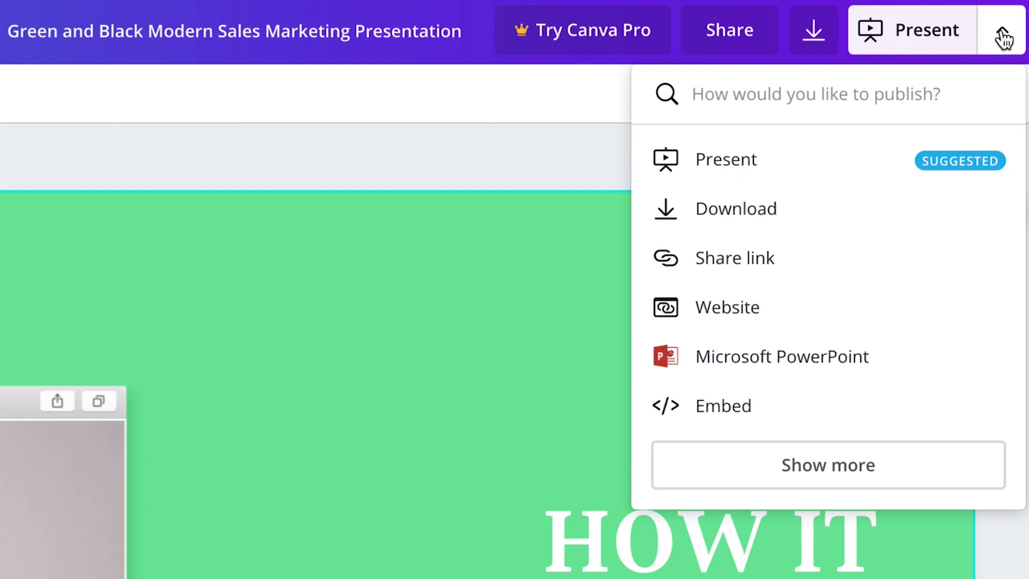
click(797, 207)
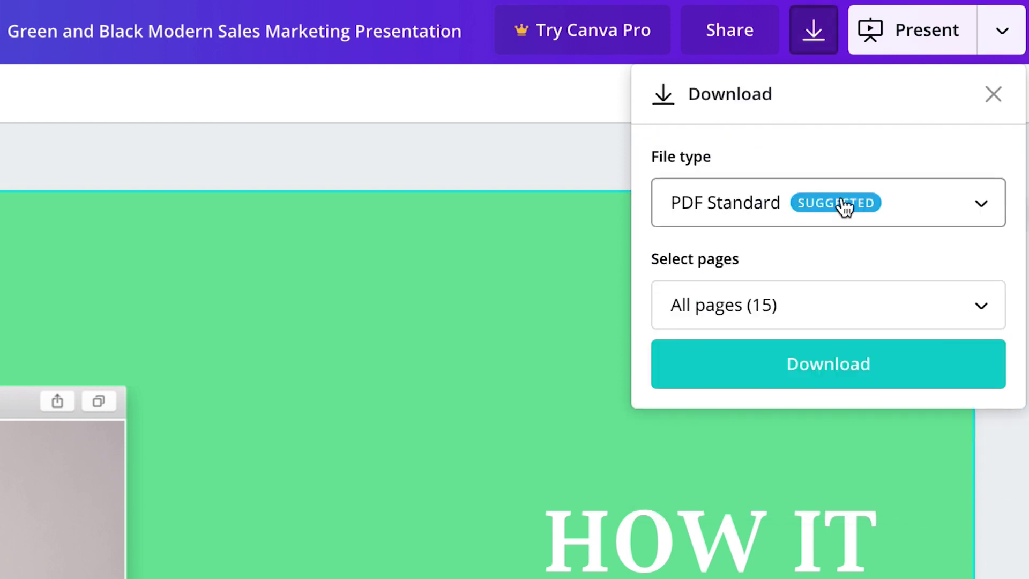
click(963, 208)
click(932, 142)
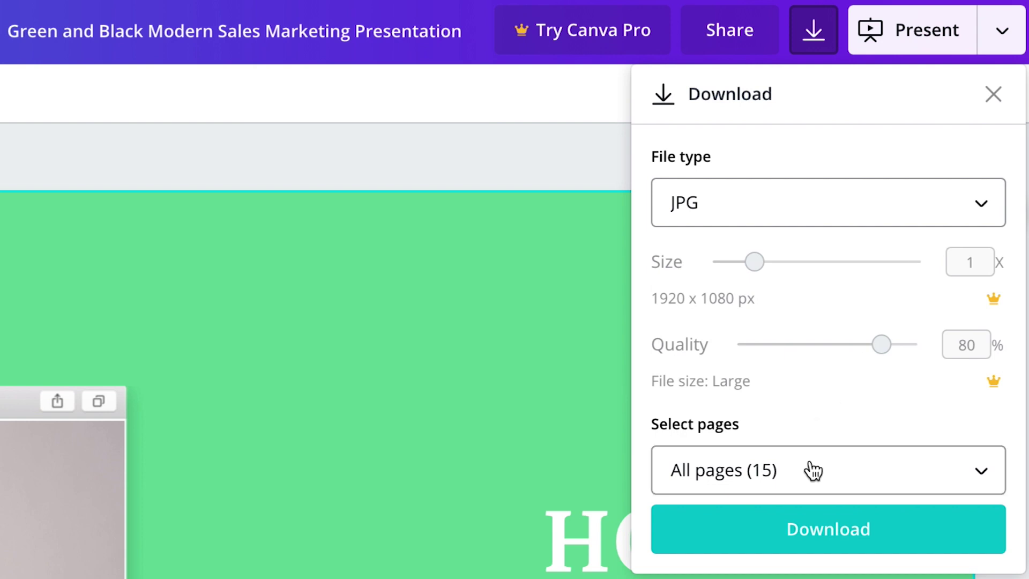
click(831, 536)
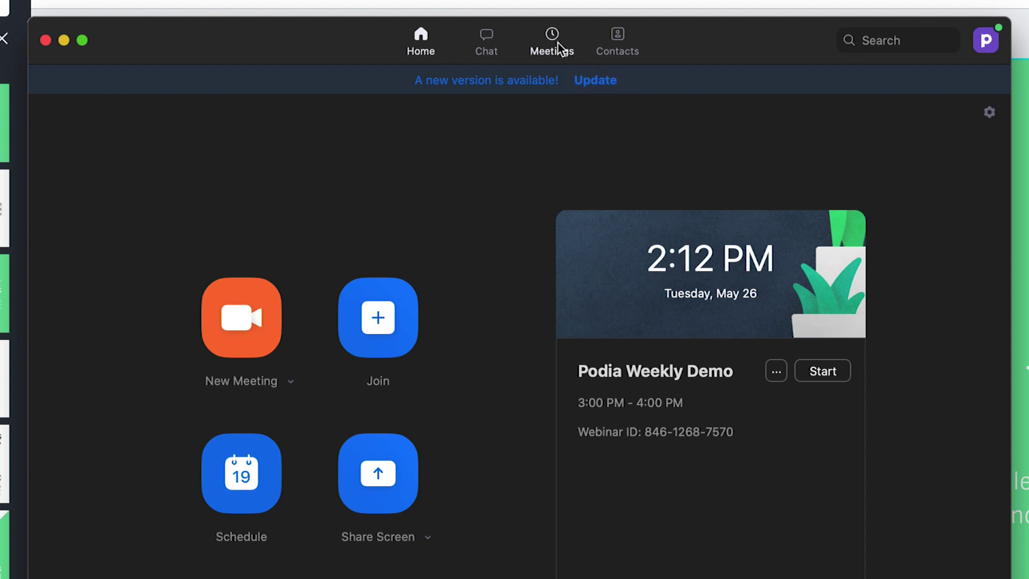
Pick Zoom's Upcoming webinar, play the Canva slides full-screen, then start the webinar
click(558, 43)
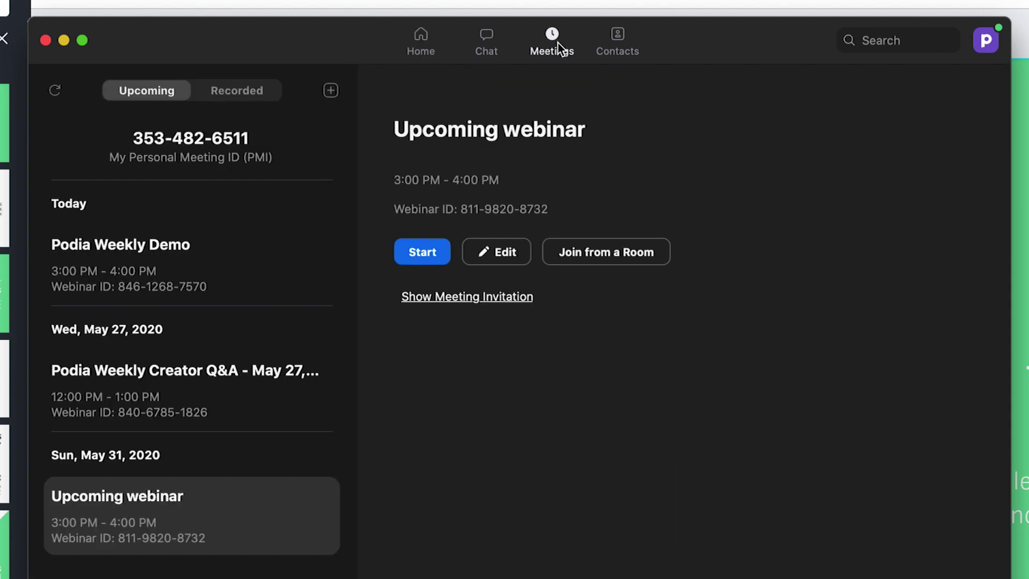
click(165, 504)
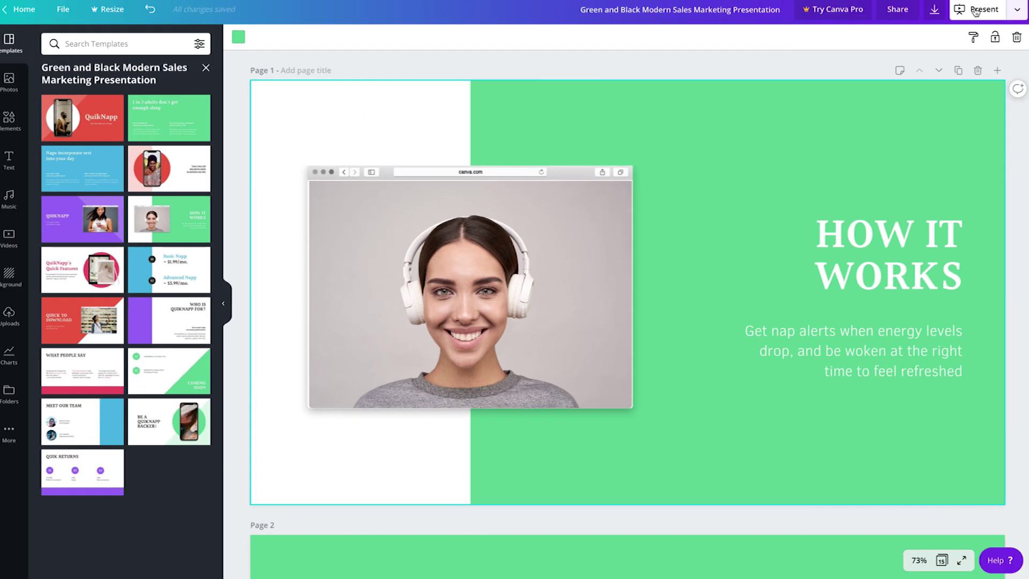
click(975, 11)
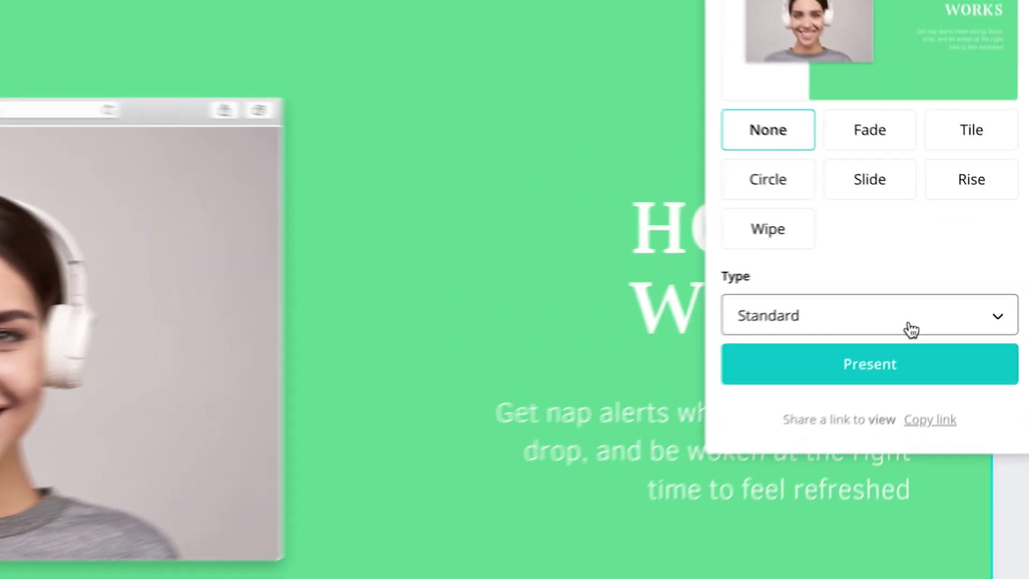
click(959, 305)
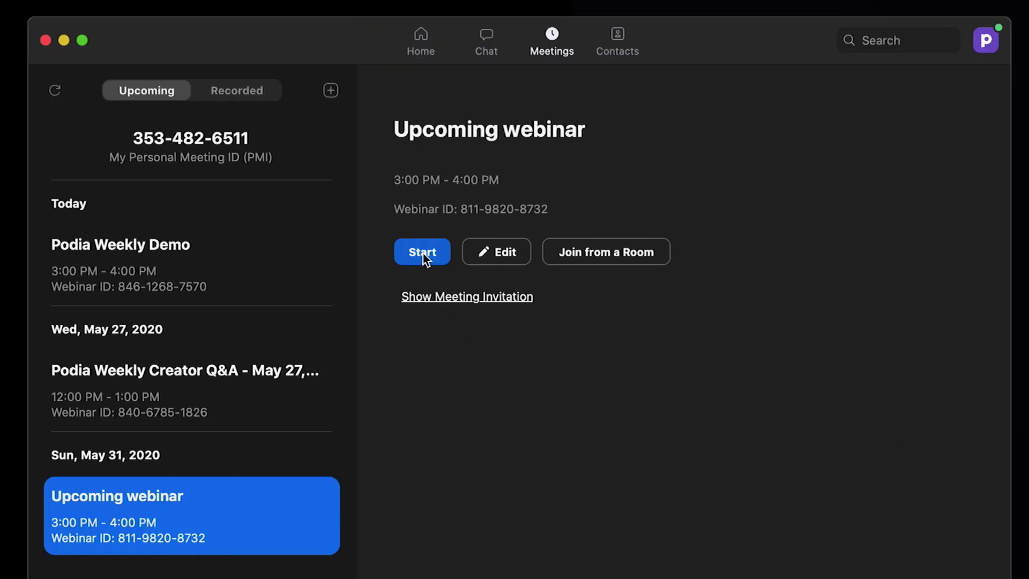
click(422, 252)
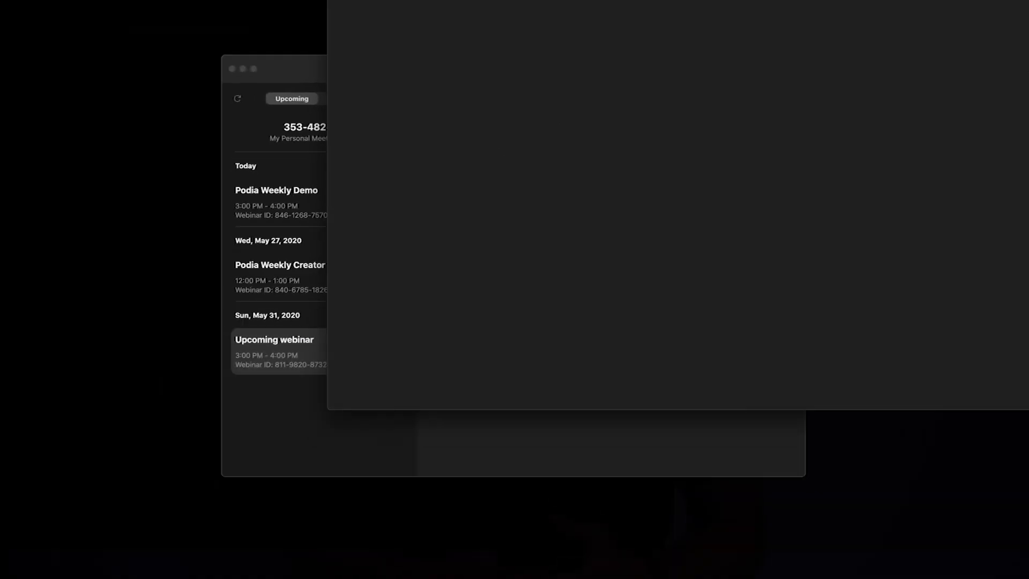
Move the webinar window aside and share the Google Chrome window showing the Canva slides
drag(611, 43, 558, 51)
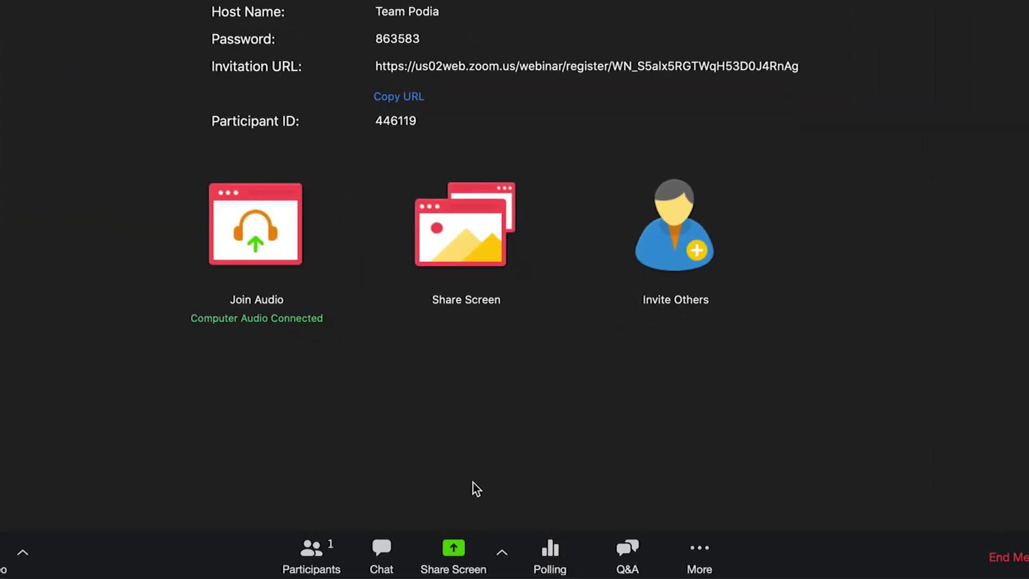
click(465, 547)
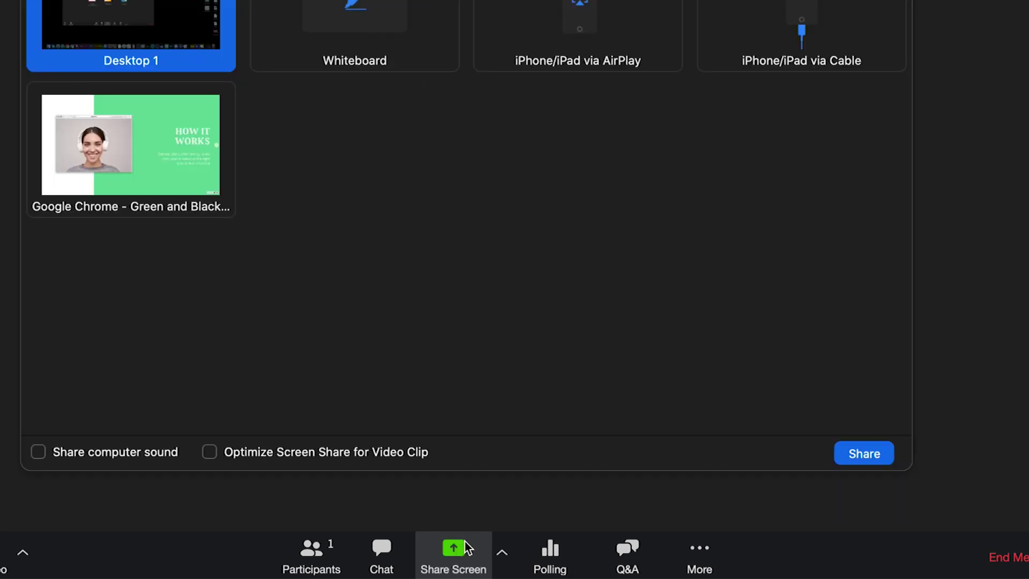
click(174, 139)
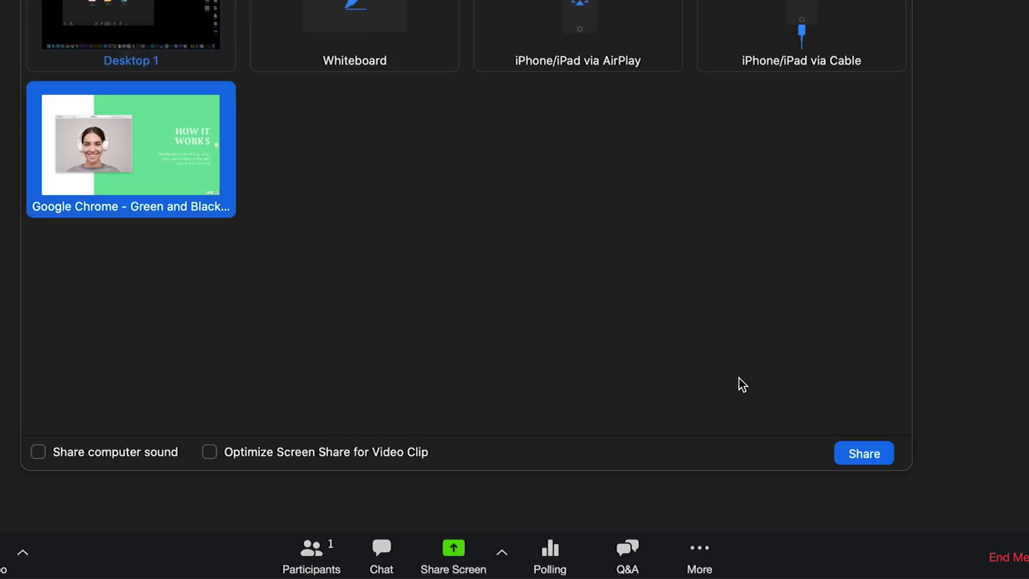
click(851, 454)
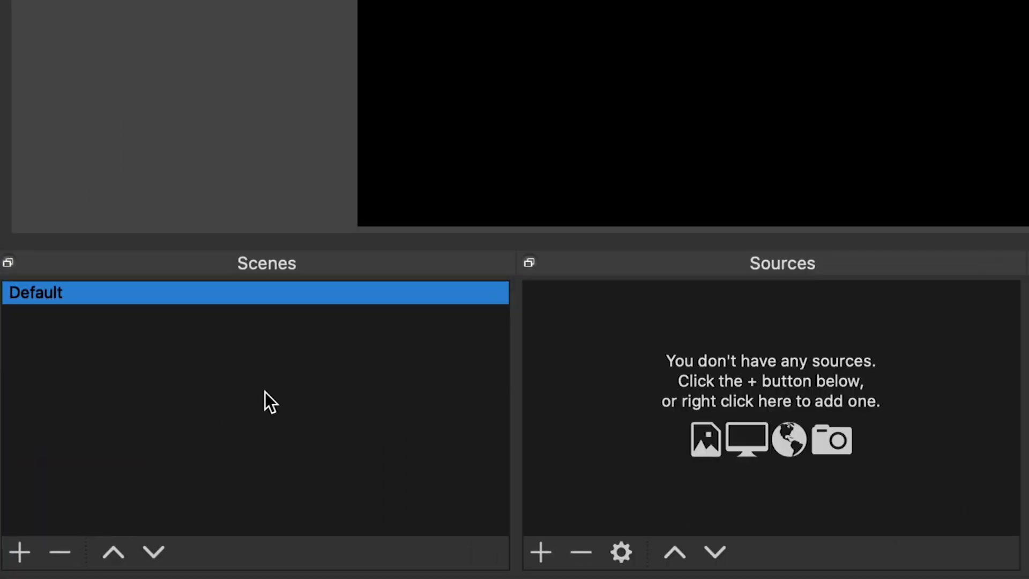
Create a new OBS scene named 'Slides'
click(19, 552)
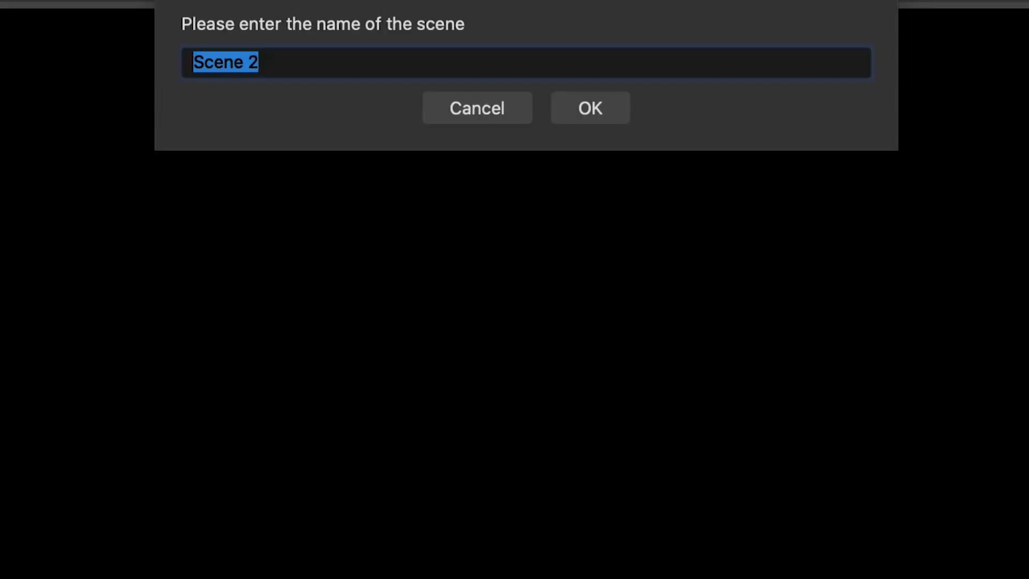
text(Slides)
key(Return)
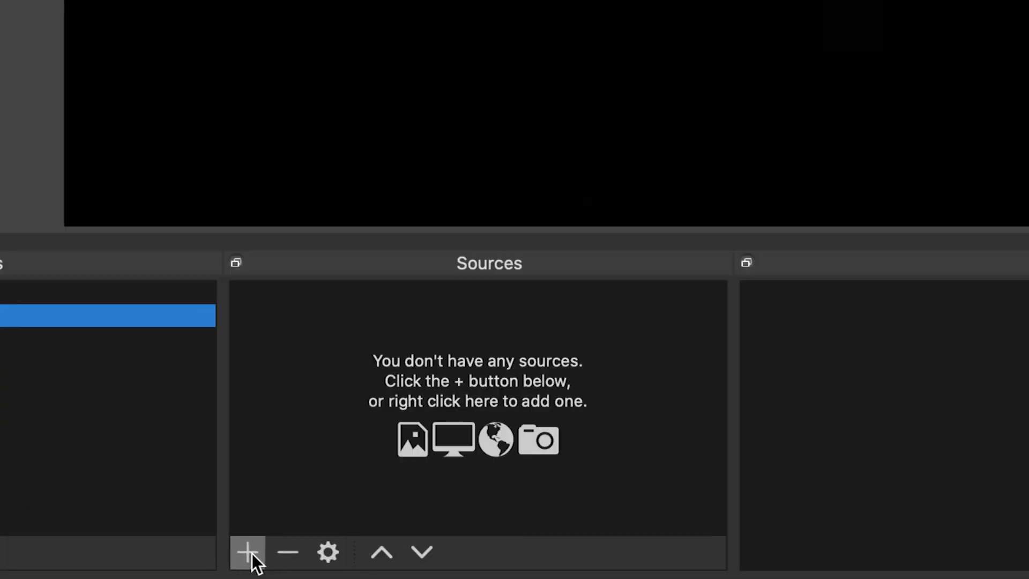
Add an Audio Input Capture source using the Scarlett 18i8 USB device
click(251, 553)
click(372, 134)
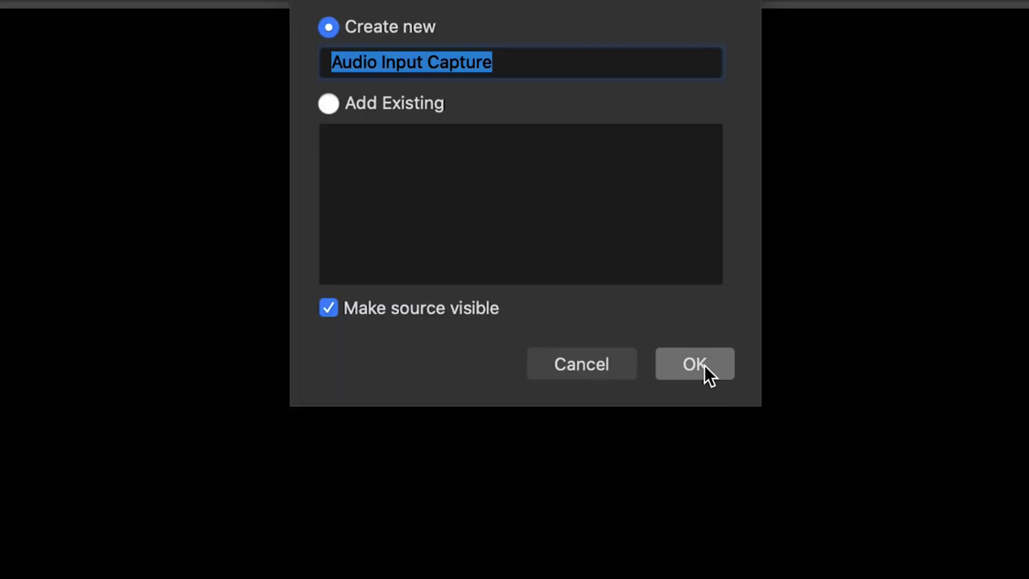
click(704, 365)
click(552, 57)
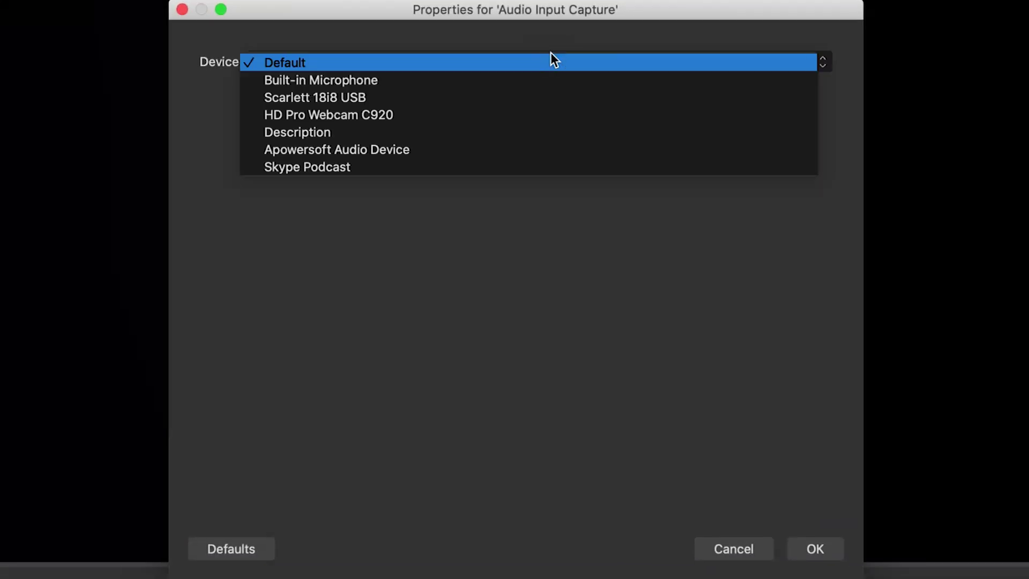
click(549, 96)
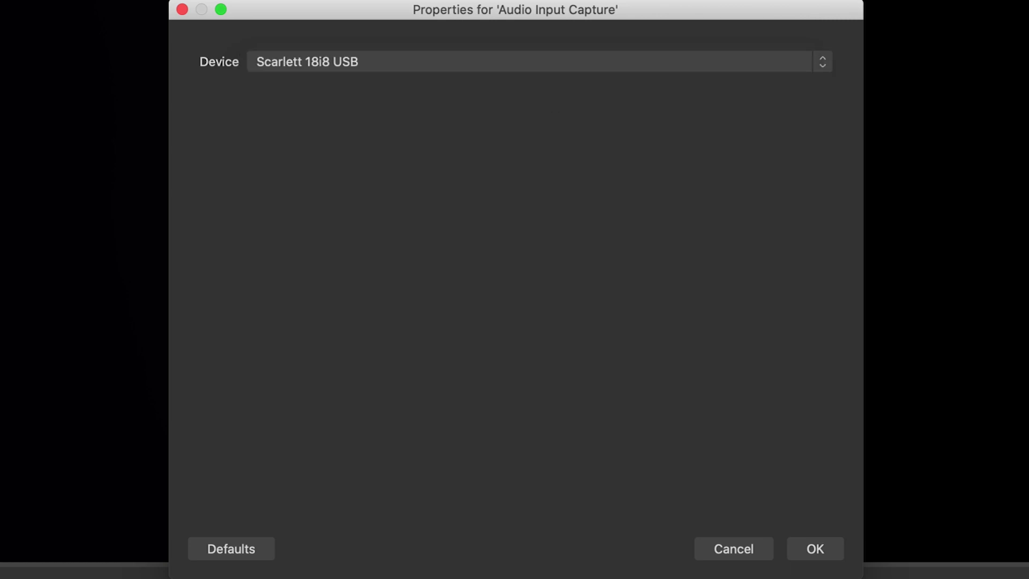
click(811, 548)
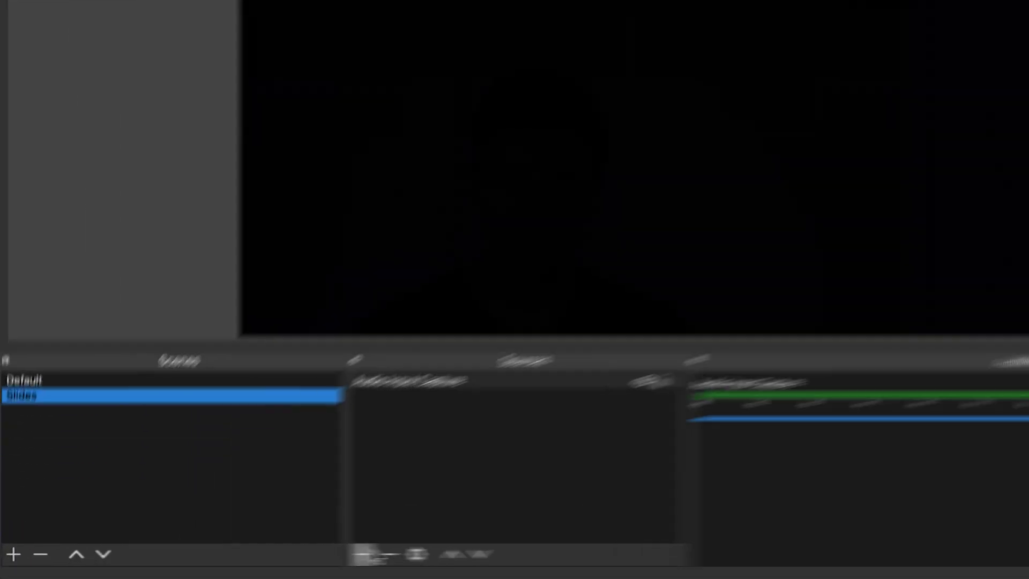
Add an Image Slide Show source with Visibility Behavior set to Pause and Slide Mode set to Manual
click(217, 555)
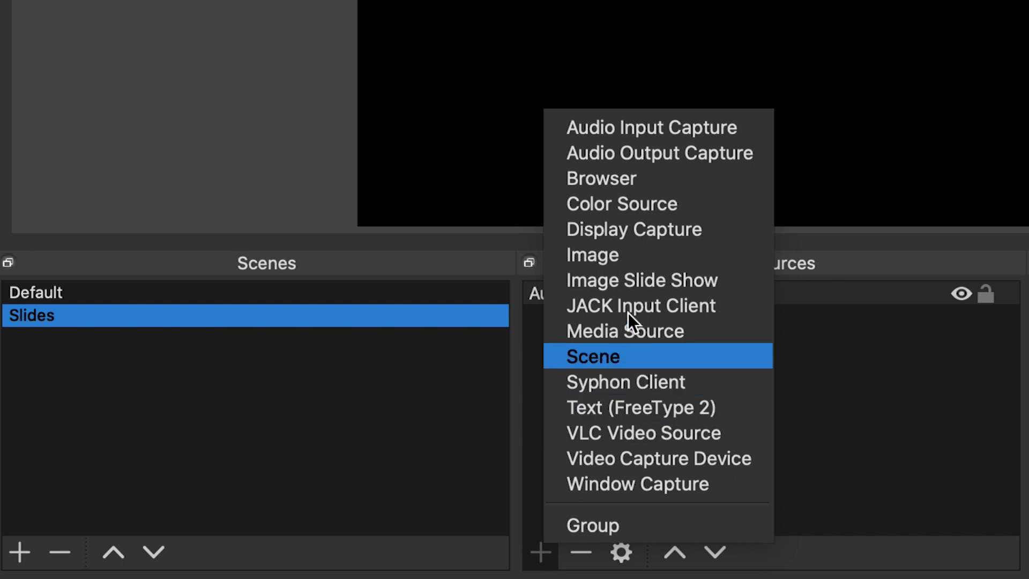
click(631, 282)
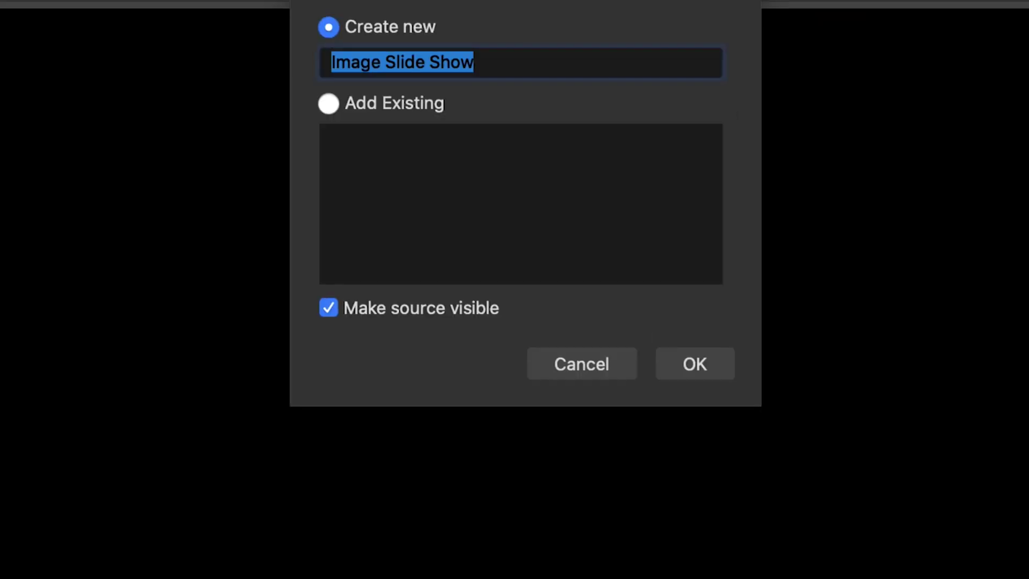
click(707, 370)
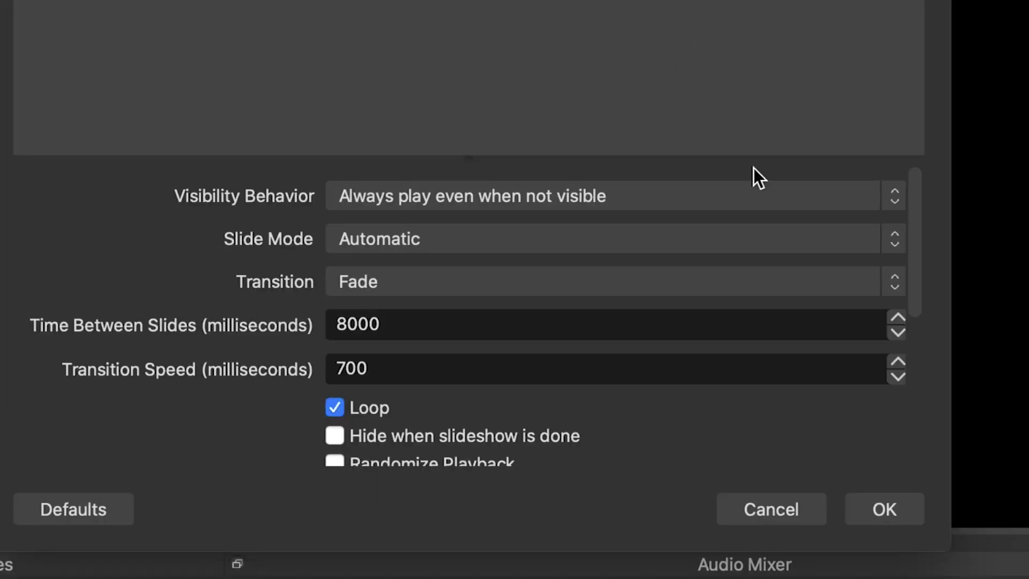
click(887, 192)
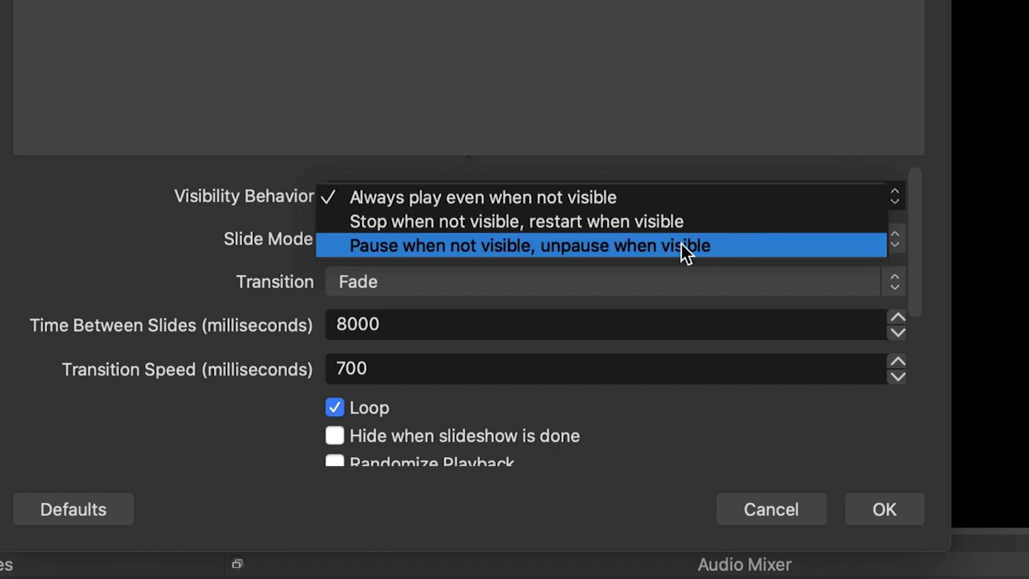
click(666, 244)
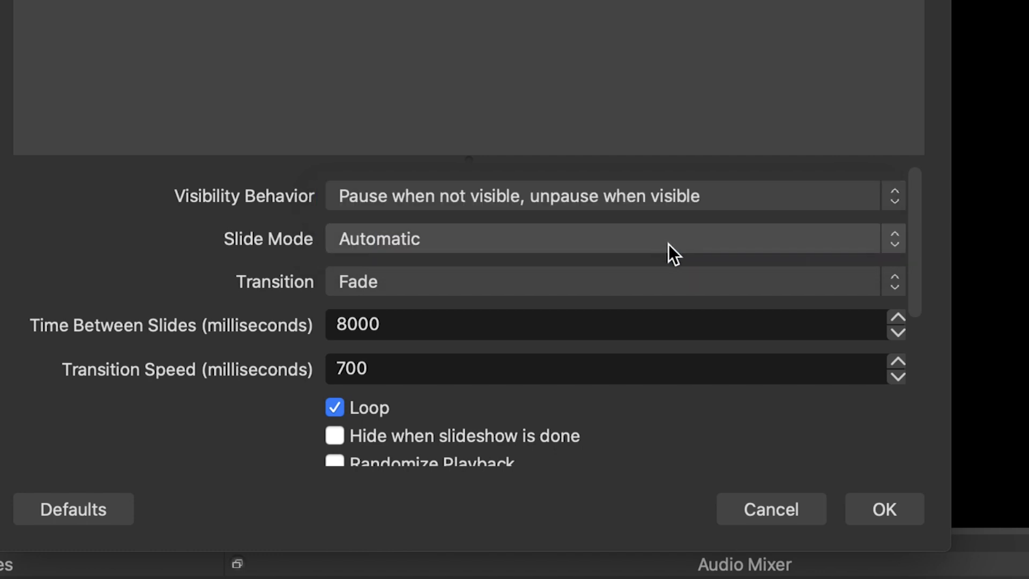
click(883, 237)
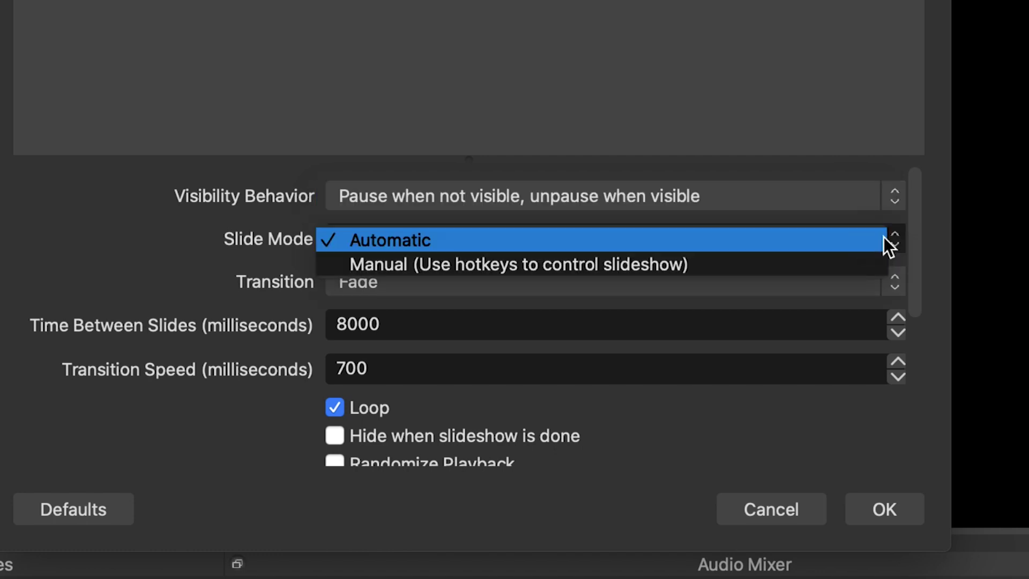
click(812, 263)
Load slide images 1.jpg through 15.jpg from the Slides folder into the slide show and save
scroll(114, 272, down, 5)
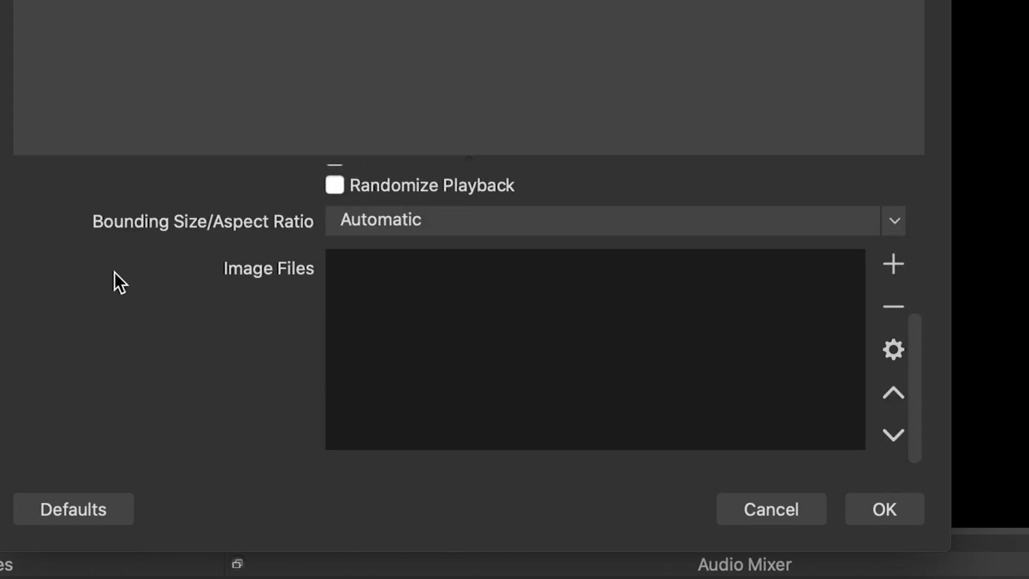
click(893, 268)
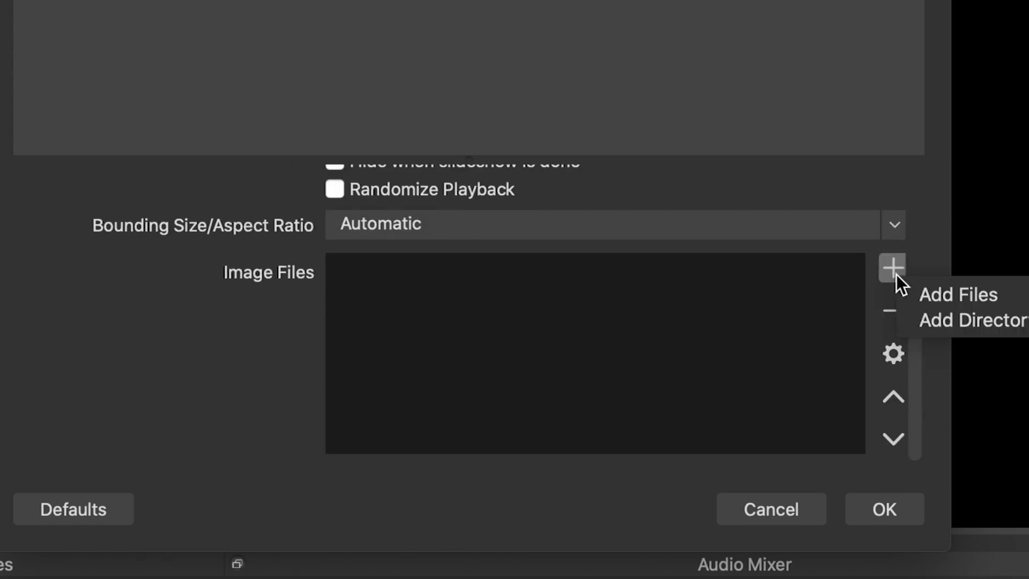
click(936, 294)
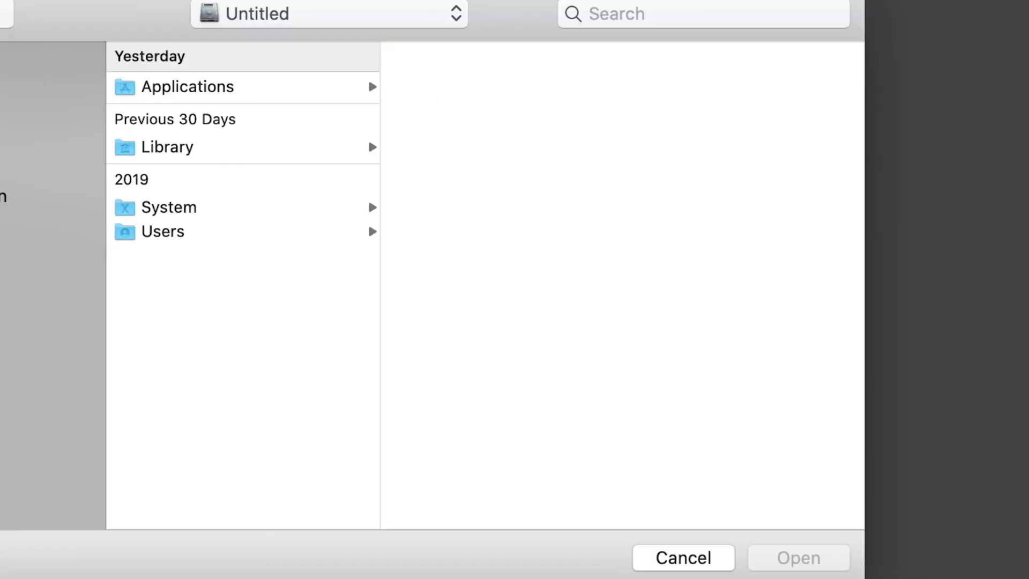
click(65, 160)
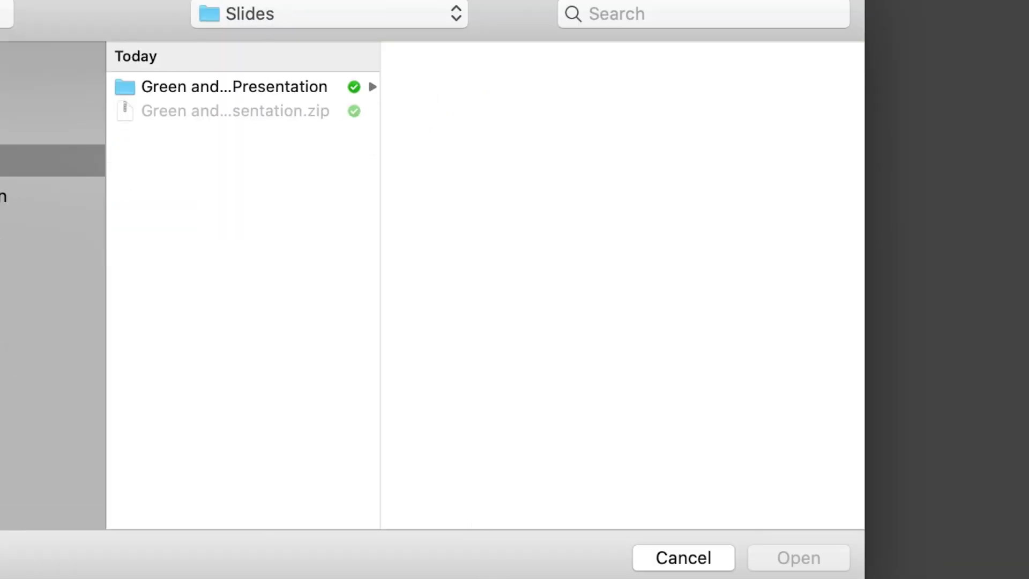
click(276, 85)
click(431, 87)
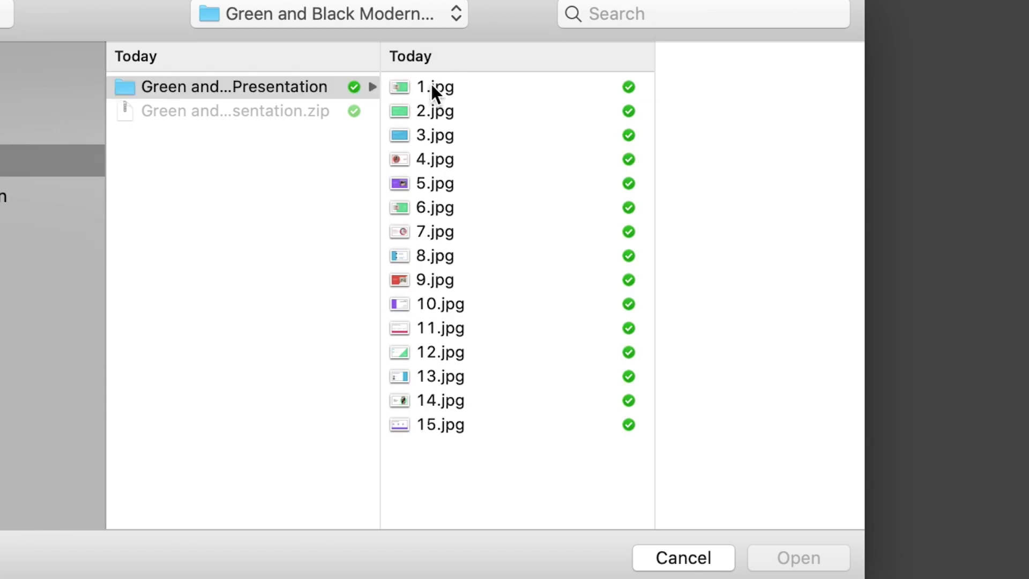
shift+click(341, 424)
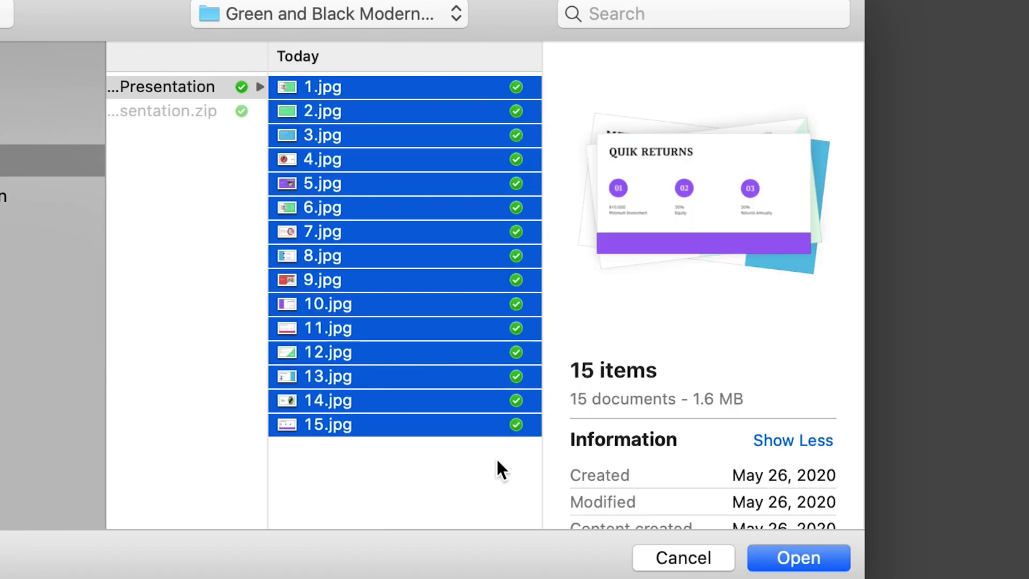
click(780, 552)
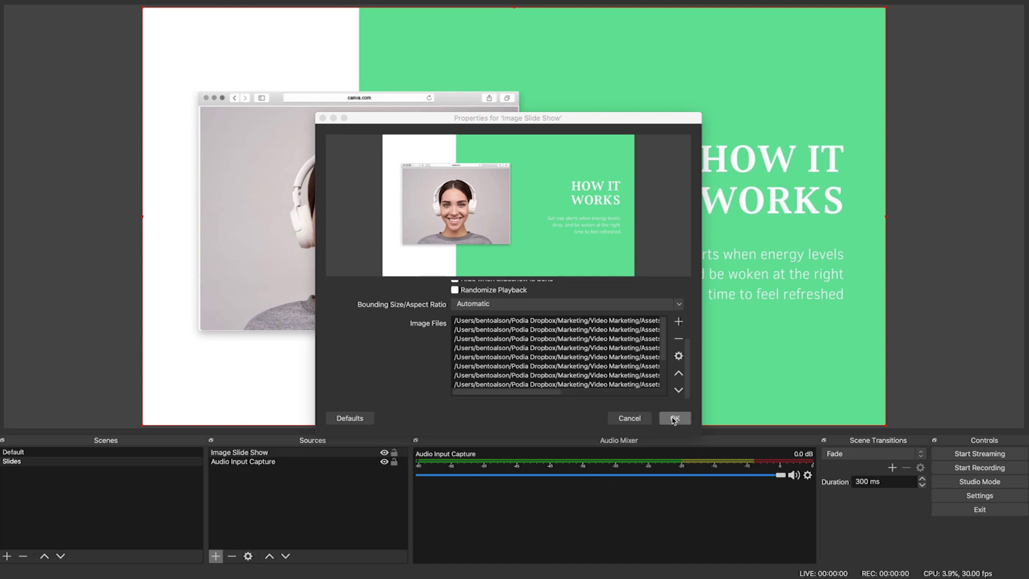
click(674, 419)
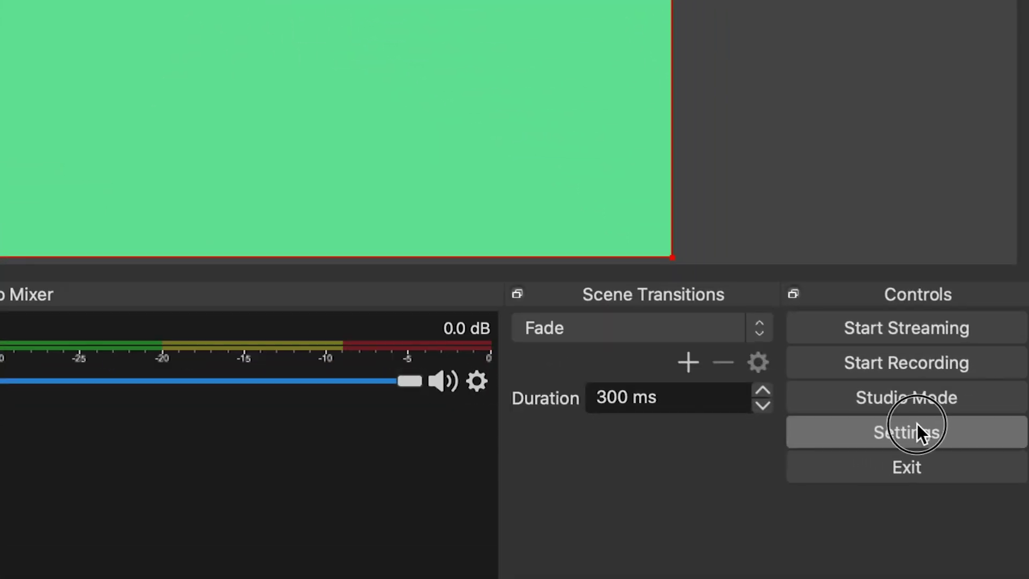
Assign Image Slide Show hotkeys for Next Slide and Previous Slide in OBS Settings
click(984, 496)
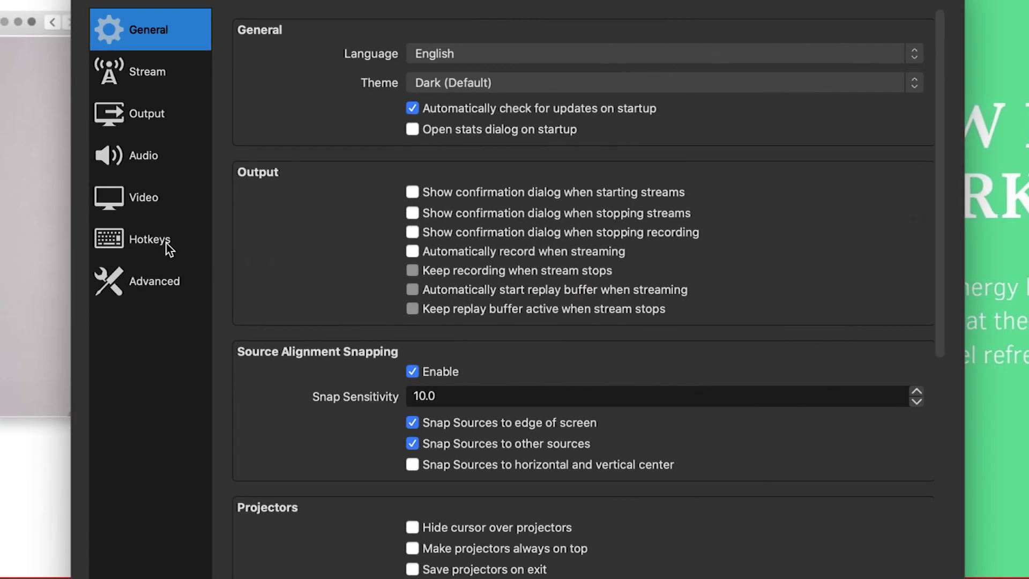
click(166, 244)
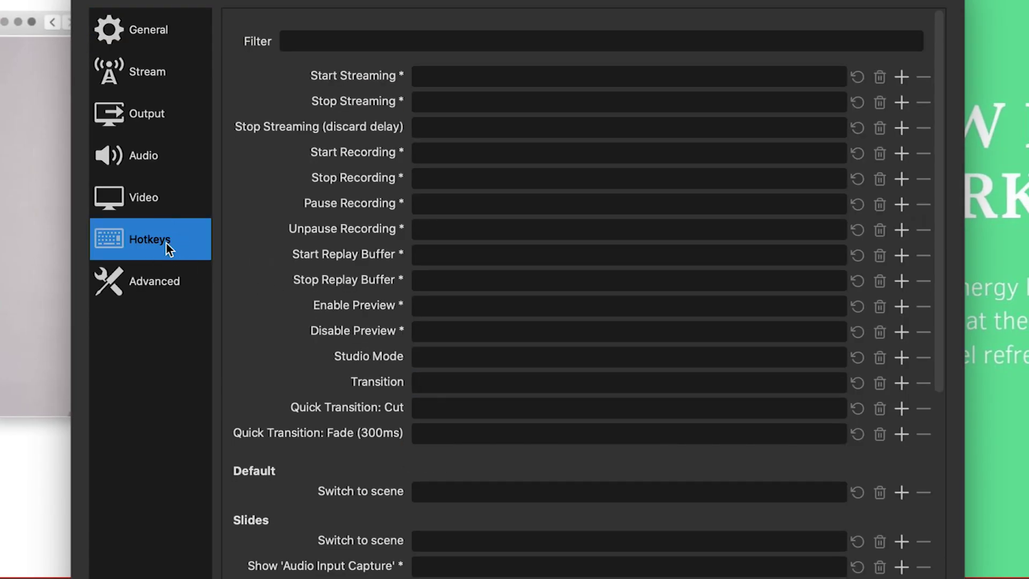
scroll(375, 380, down, 10)
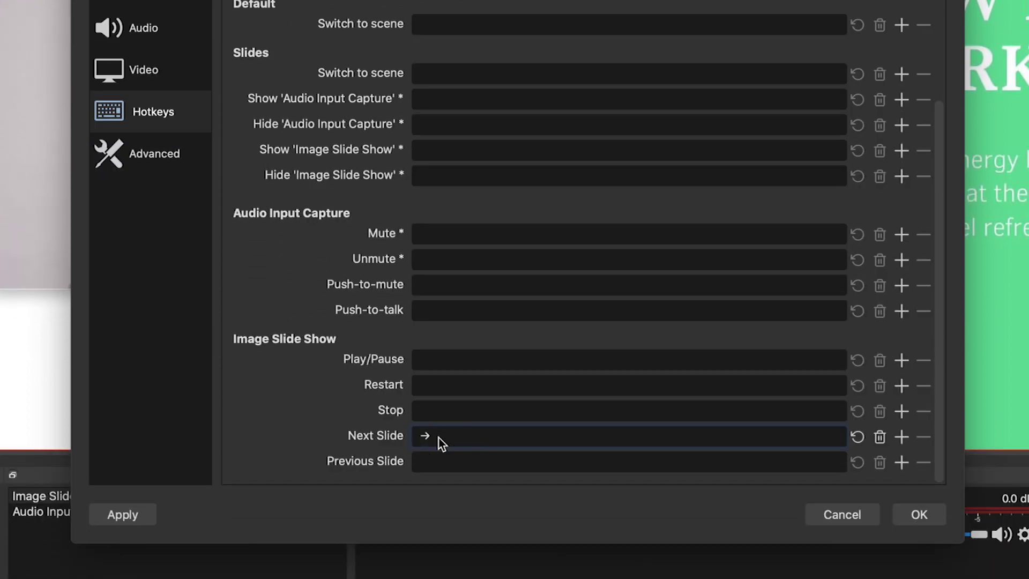
click(434, 461)
click(900, 516)
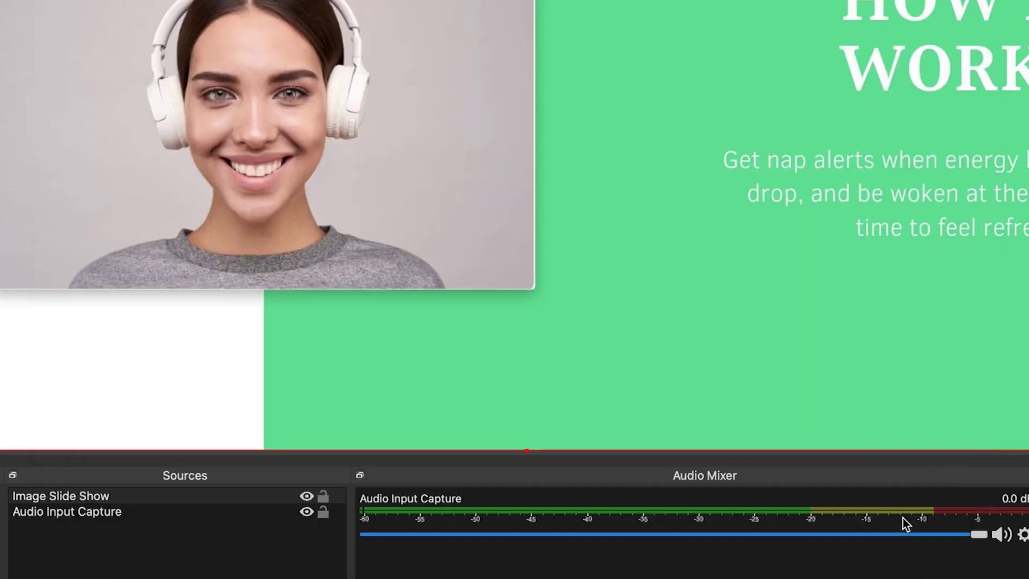